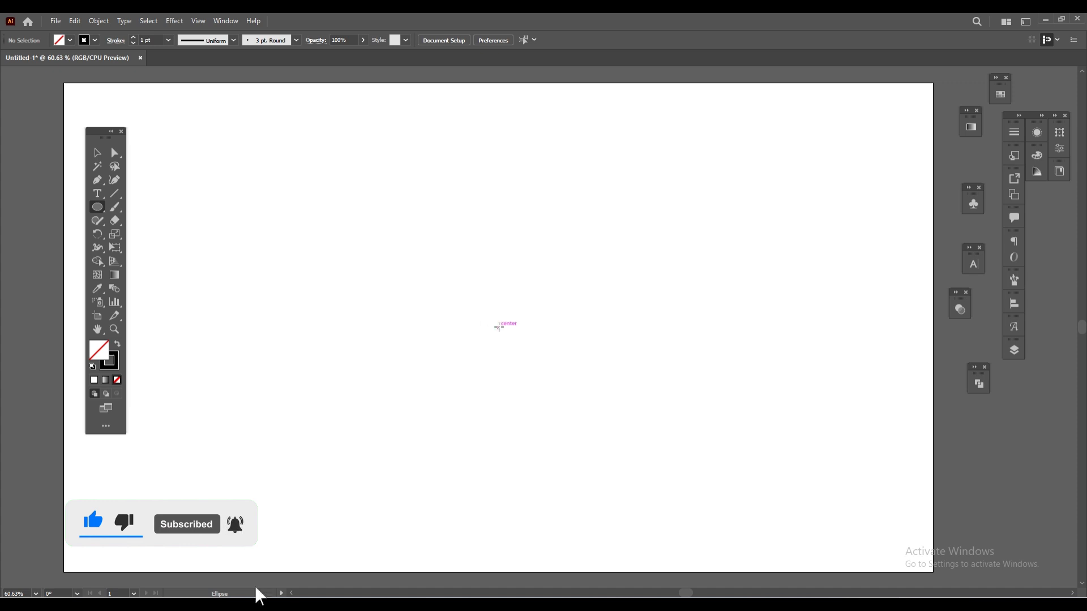
# Step: Draw an unfilled circle with a black 1 pt stroke, about 328 px in diameter, from the artboard's centre
pyautogui.moveTo(497, 328)
pyautogui.mouseDown()
pyautogui.moveTo(521, 345)
pyautogui.moveTo(527, 401)
pyautogui.mouseUp()
pyautogui.click(97, 154)
pyautogui.hotkey('ctrl', '+')
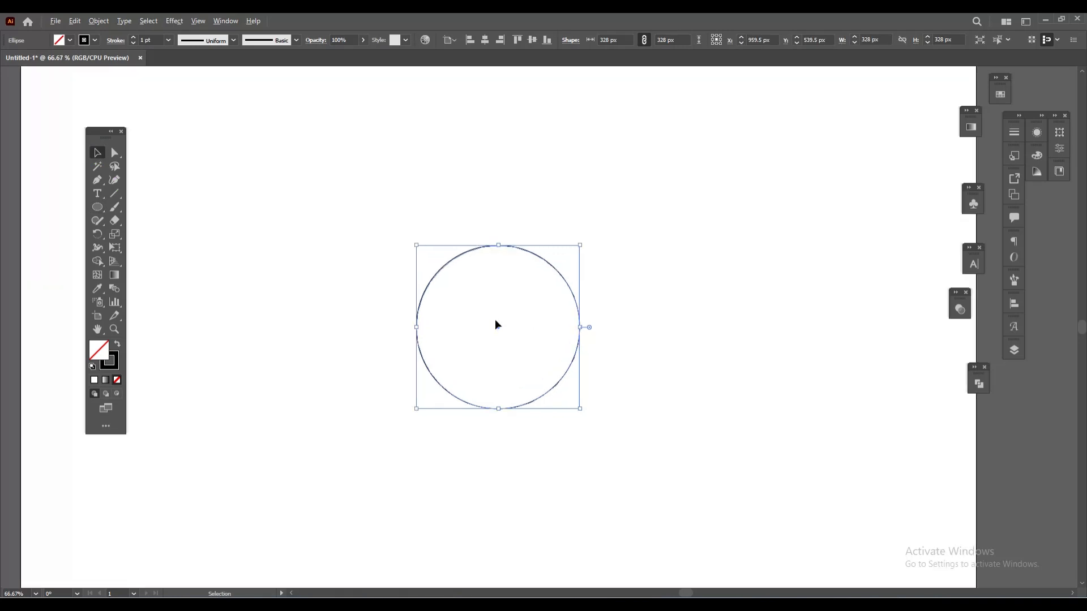
pyautogui.hotkey('ctrl', '+')
pyautogui.hotkey('ctrl', '-')
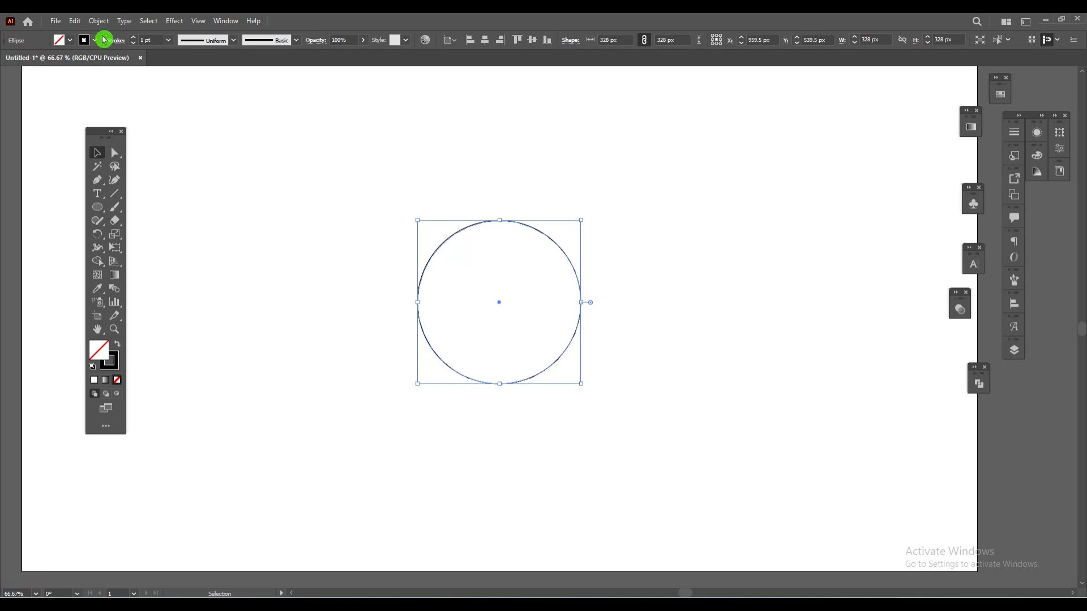
# Step: Copy the circle, paste it in place and move one circle straight down until the two circles touch
pyautogui.click(75, 21)
pyautogui.click(105, 77)
pyautogui.click(75, 21)
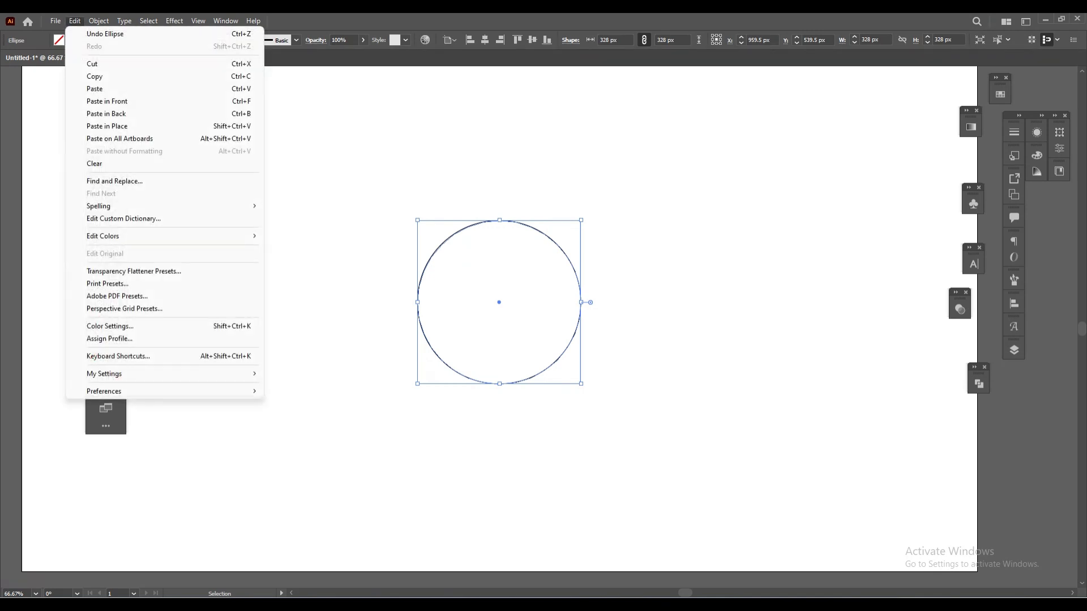
pyautogui.click(90, 129)
pyautogui.click(653, 434)
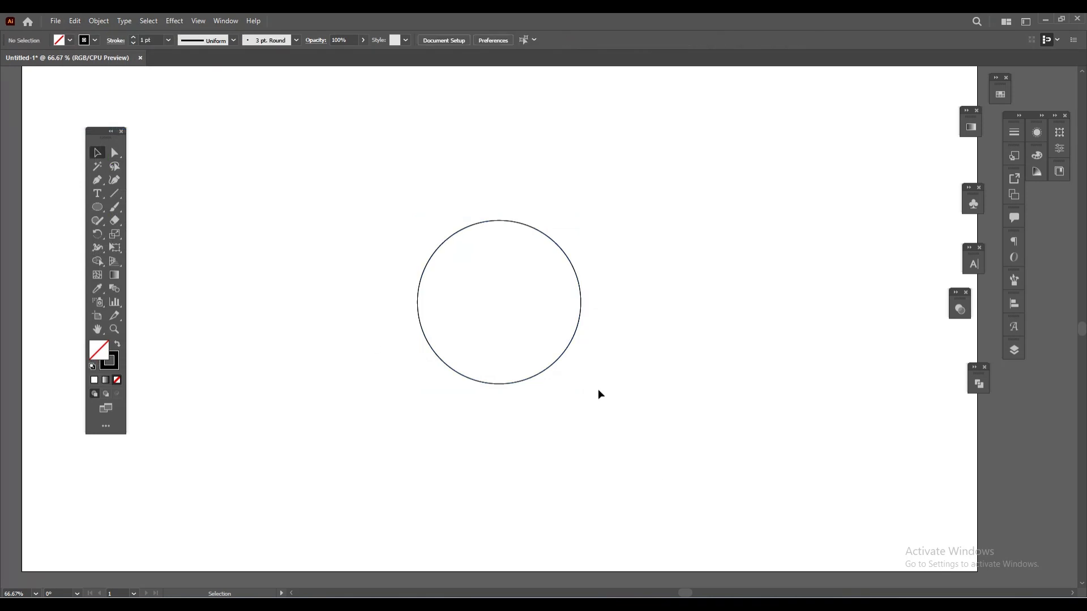
pyautogui.moveTo(547, 369)
pyautogui.mouseDown()
pyautogui.moveTo(551, 536)
pyautogui.moveTo(551, 527)
pyautogui.mouseUp()
# Step: Group the two stacked circles
pyautogui.moveTo(469, 315); pyautogui.dragTo(499, 288)
pyautogui.hotkey('ctrl', '0')
pyautogui.click(78, 22)
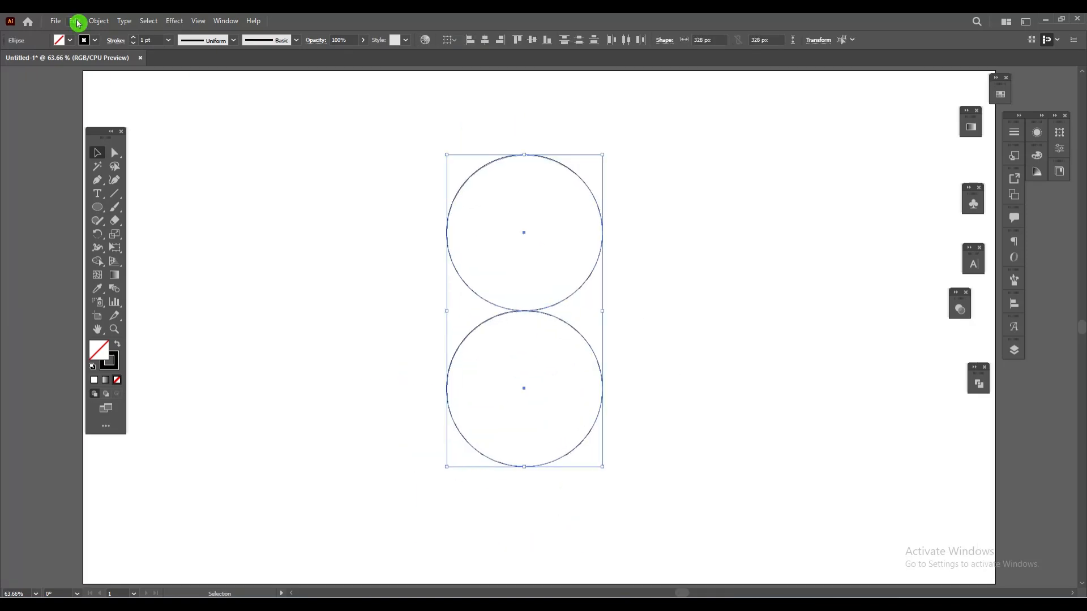
pyautogui.click(110, 81)
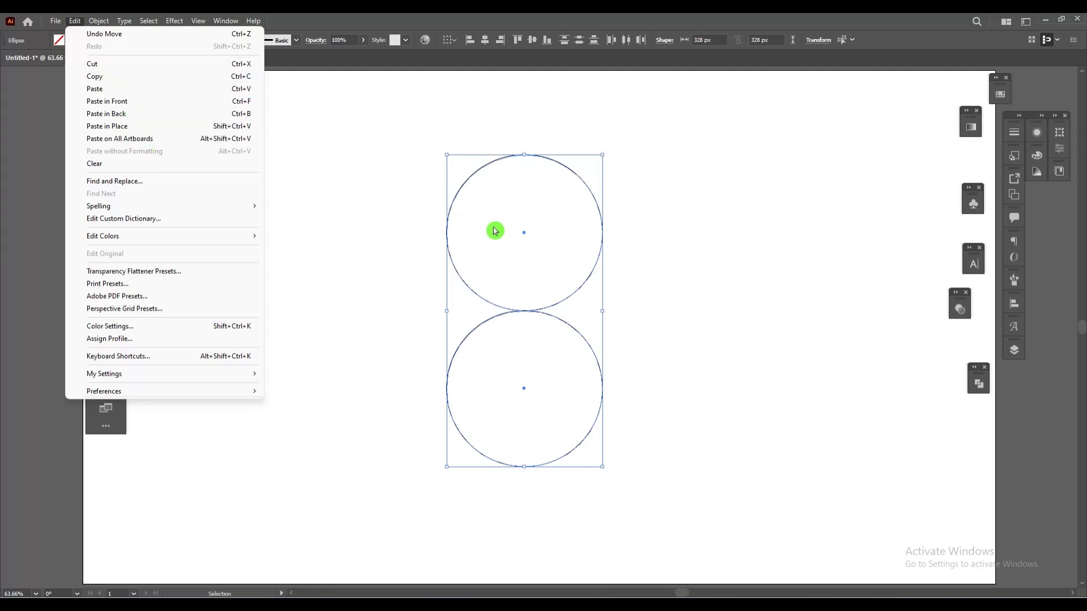
pyautogui.click(364, 310)
pyautogui.moveTo(404, 273); pyautogui.dragTo(727, 489)
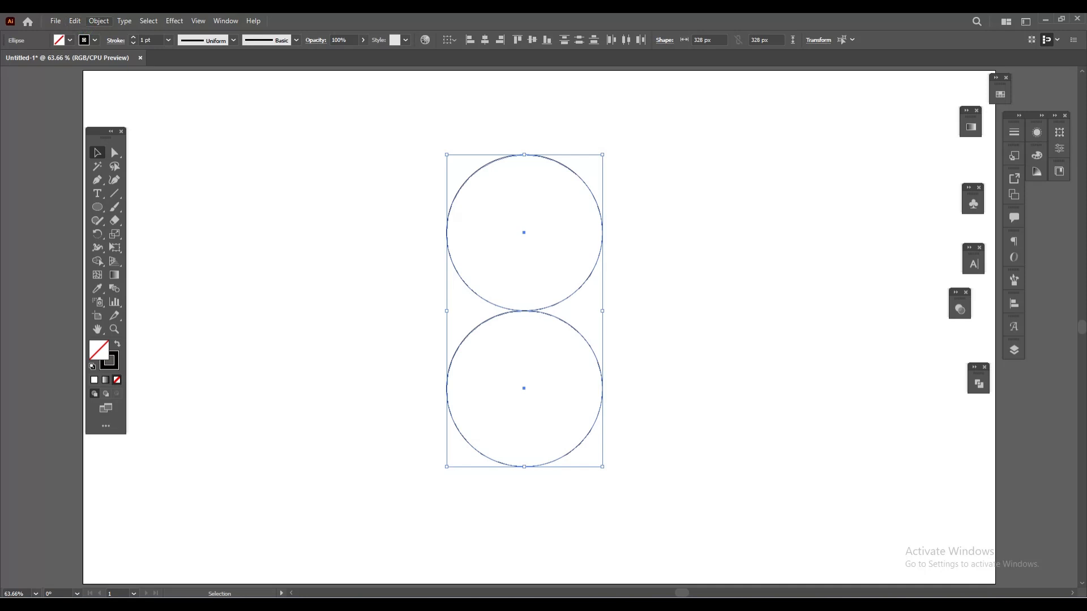
pyautogui.click(98, 21)
pyautogui.click(127, 77)
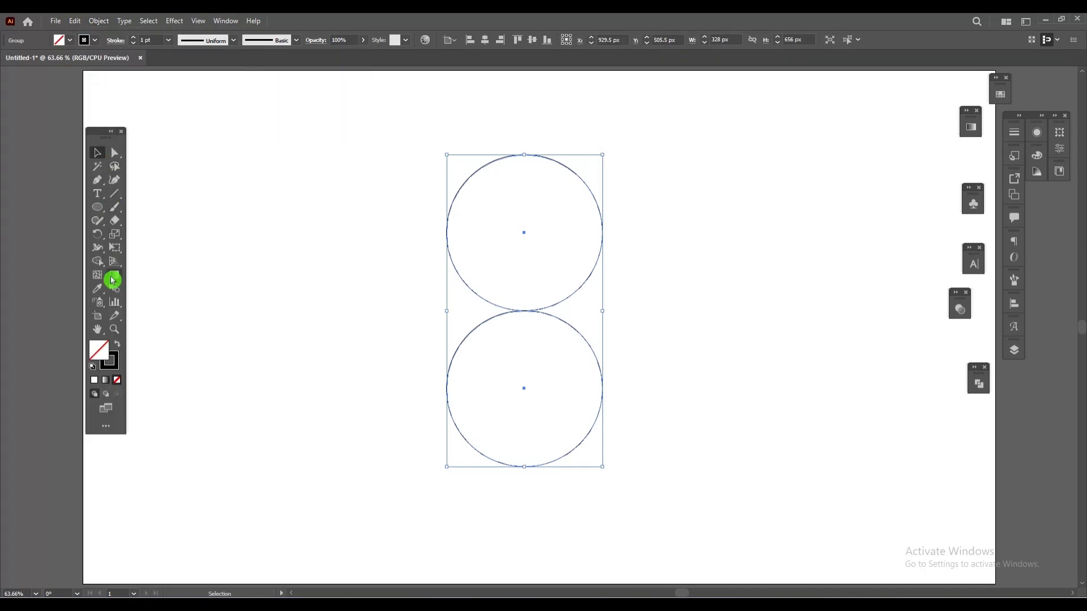
# Step: Rotate copies of the circle pair by 60° about their touching point, repeating the transformation to form a six-circle flower
pyautogui.moveTo(99, 233); pyautogui.dragTo(141, 232)
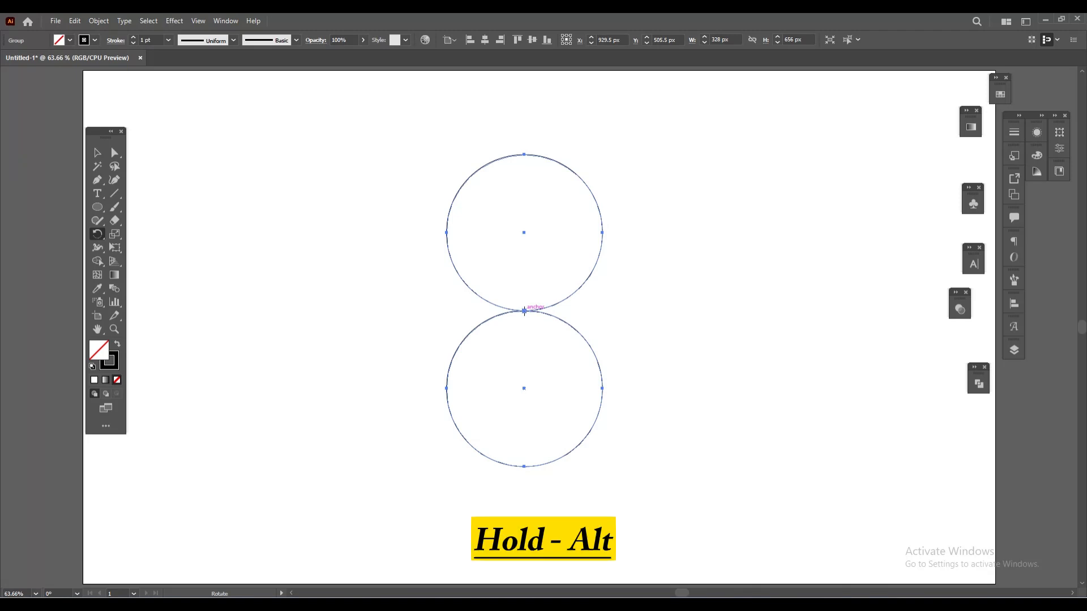
pyautogui.keyDown('alt'); pyautogui.click(524, 311); pyautogui.keyUp('alt')
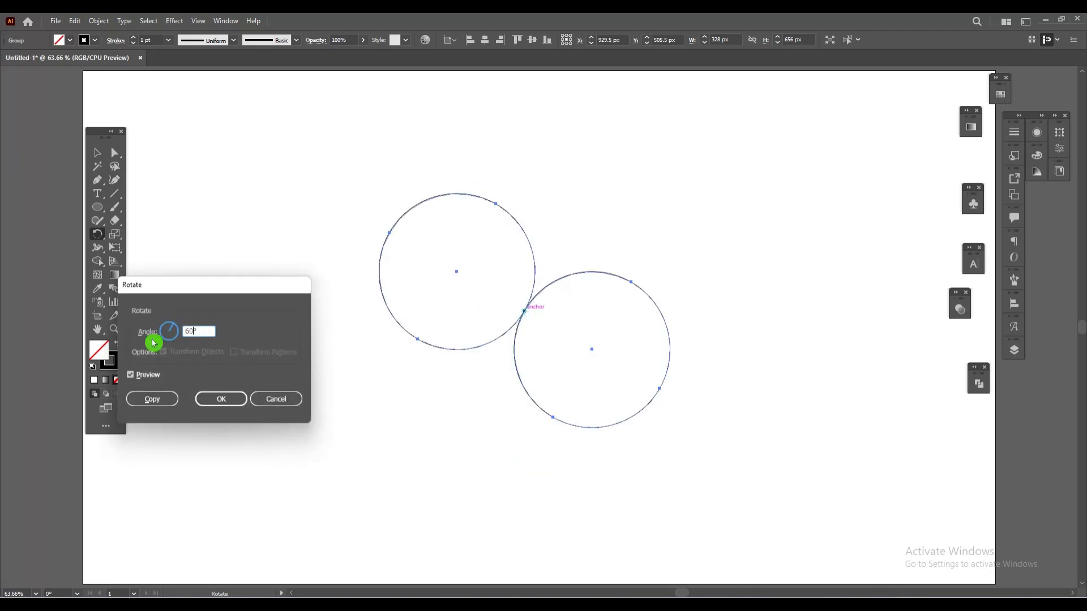
pyautogui.click(152, 399)
pyautogui.hotkey('ctrl', 'd')
pyautogui.click(96, 153)
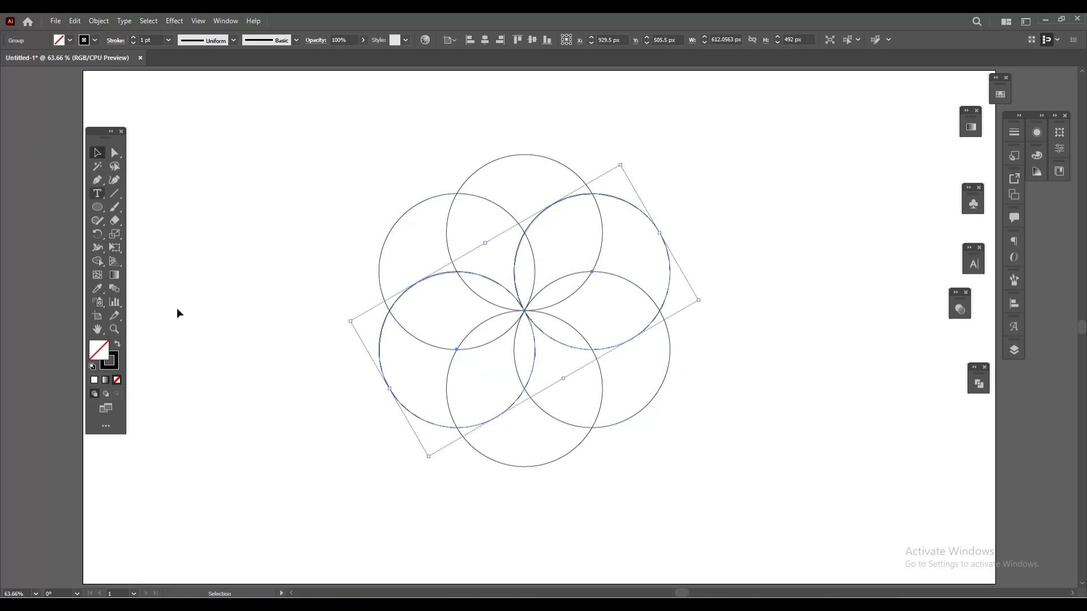
pyautogui.click(234, 371)
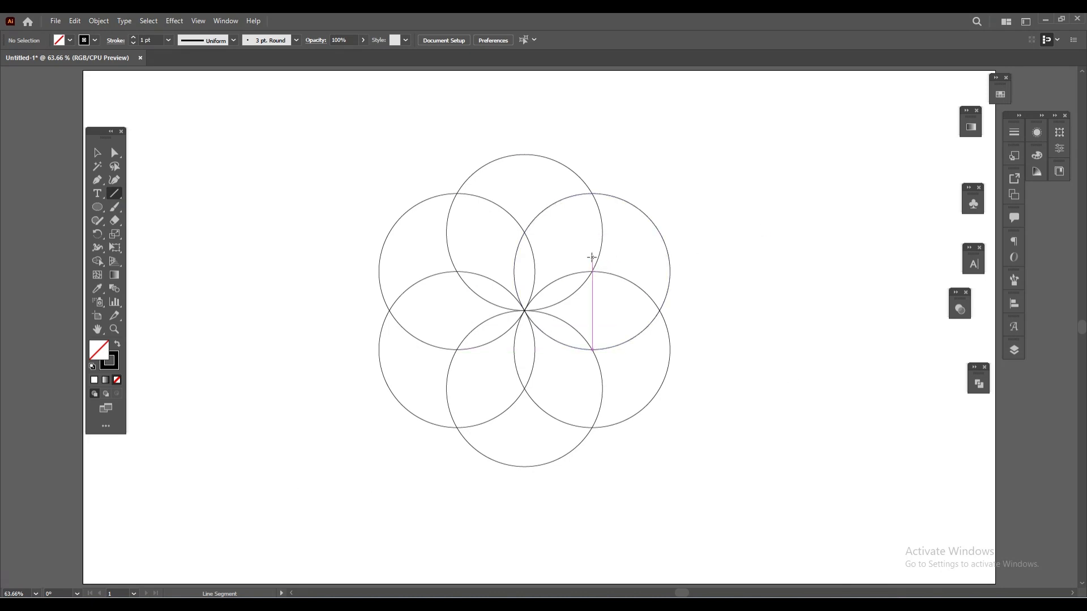
# Step: Draw two vertical lines, about 264 px and 256 px long, through the circle intersections on either side of the flower's centre
pyautogui.moveTo(592, 256); pyautogui.dragTo(592, 382)
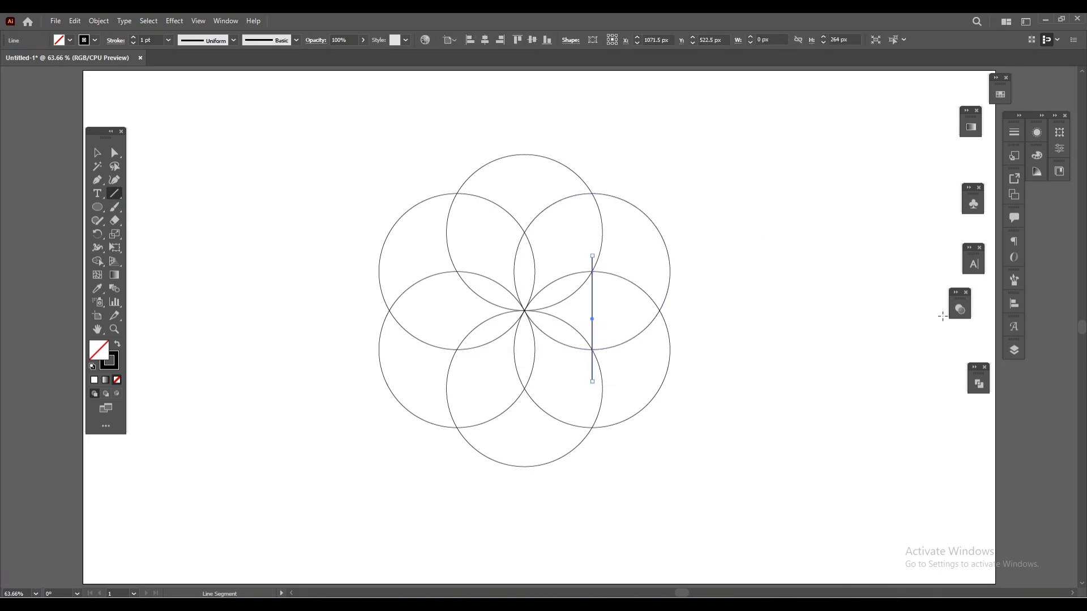
pyautogui.moveTo(457, 253); pyautogui.dragTo(457, 374)
pyautogui.click(97, 153)
pyautogui.click(223, 279)
# Step: Group the two vertical lines
pyautogui.click(457, 313)
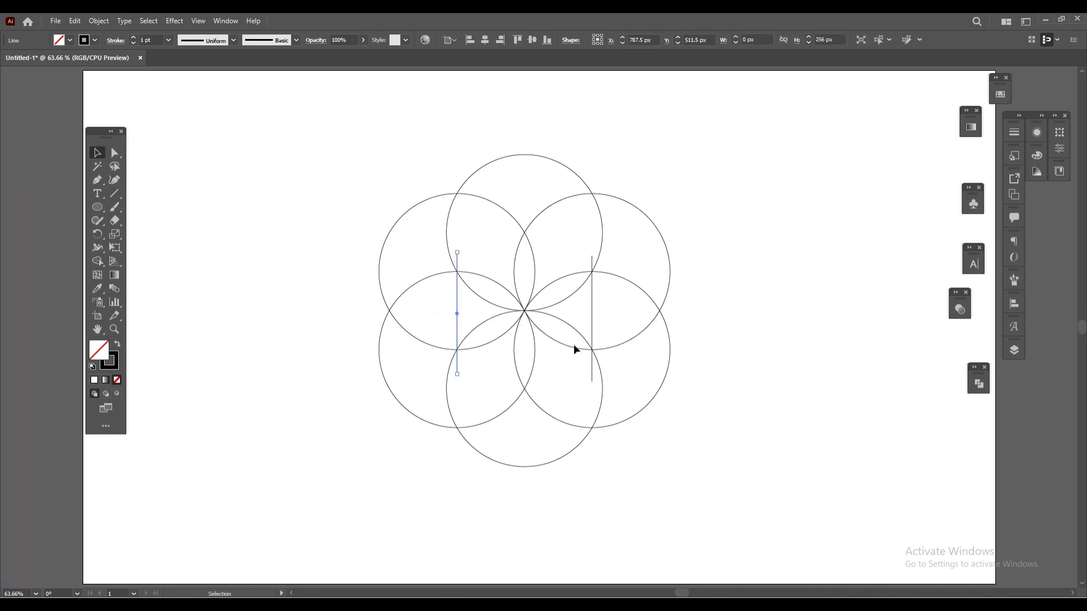
pyautogui.moveTo(606, 320); pyautogui.dragTo(606, 321)
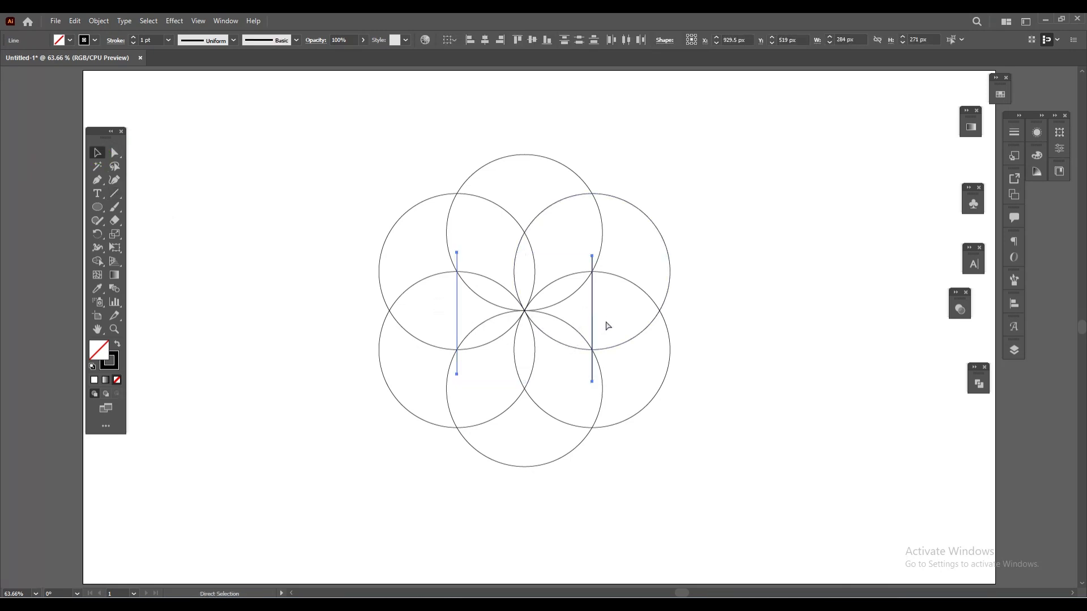
pyautogui.hotkey('ctrl', 'g')
# Step: Rotate copies of the line pair by 60° about the flower's centre, repeating the transformation to complete a hexagon
pyautogui.click(97, 234)
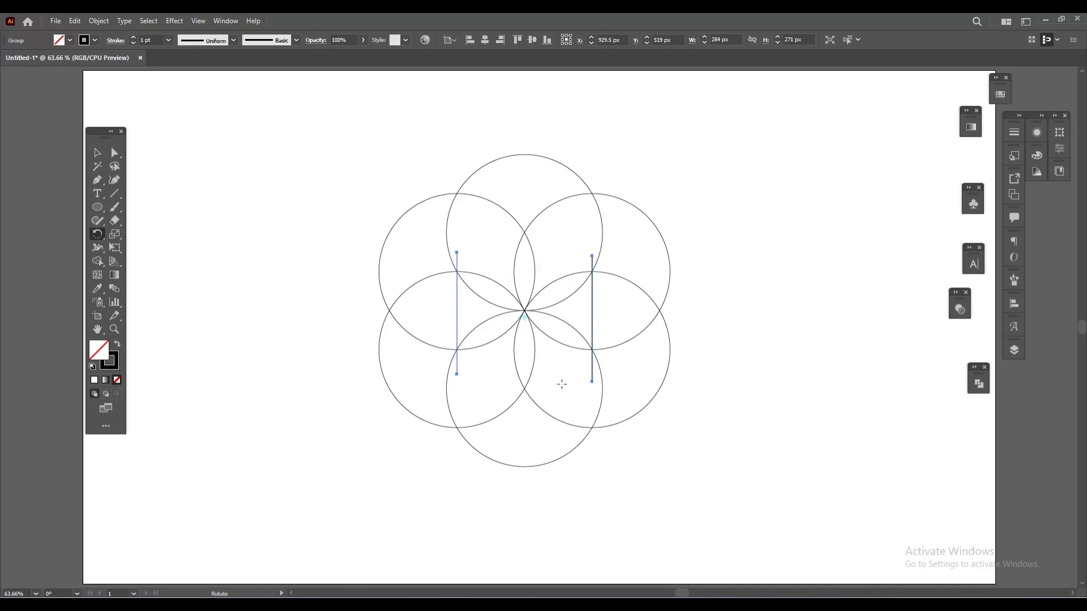
pyautogui.scroll(1, 562, 384)
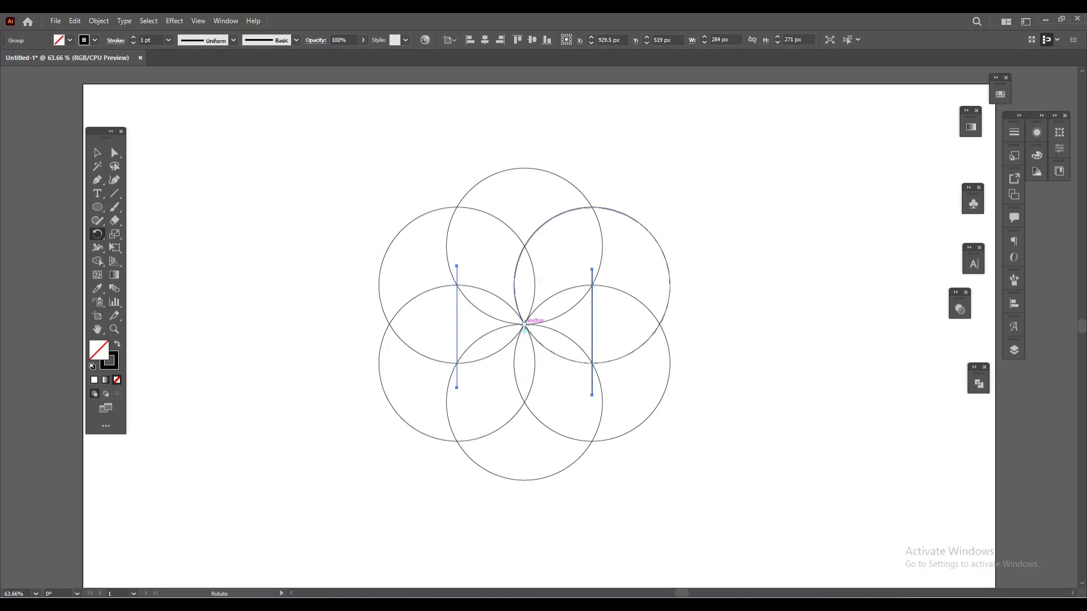
pyautogui.keyDown('alt'); pyautogui.click(524, 325); pyautogui.keyUp('alt')
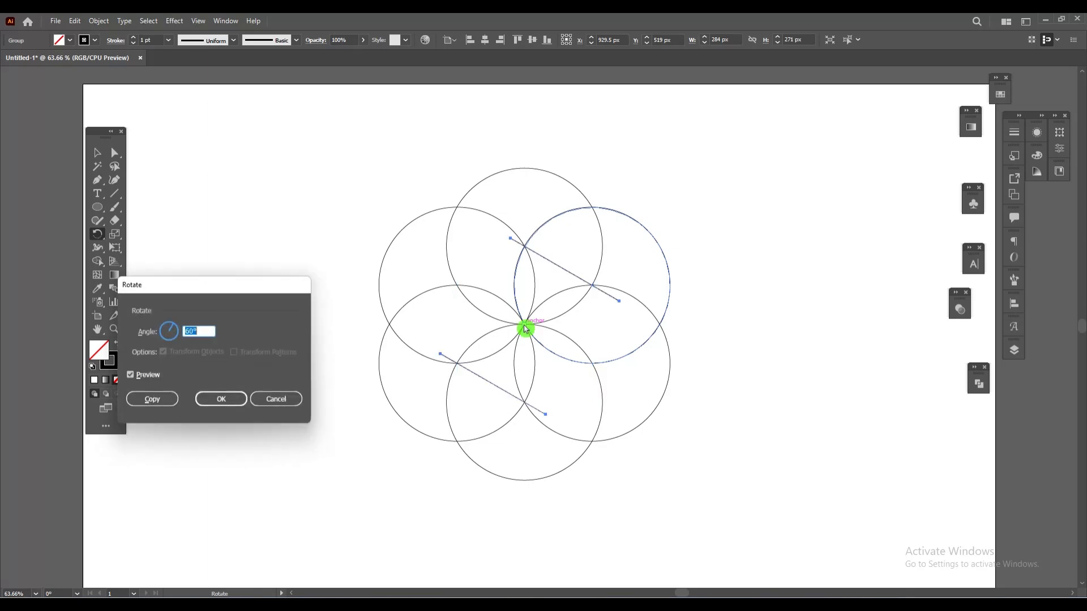
pyautogui.click(181, 401)
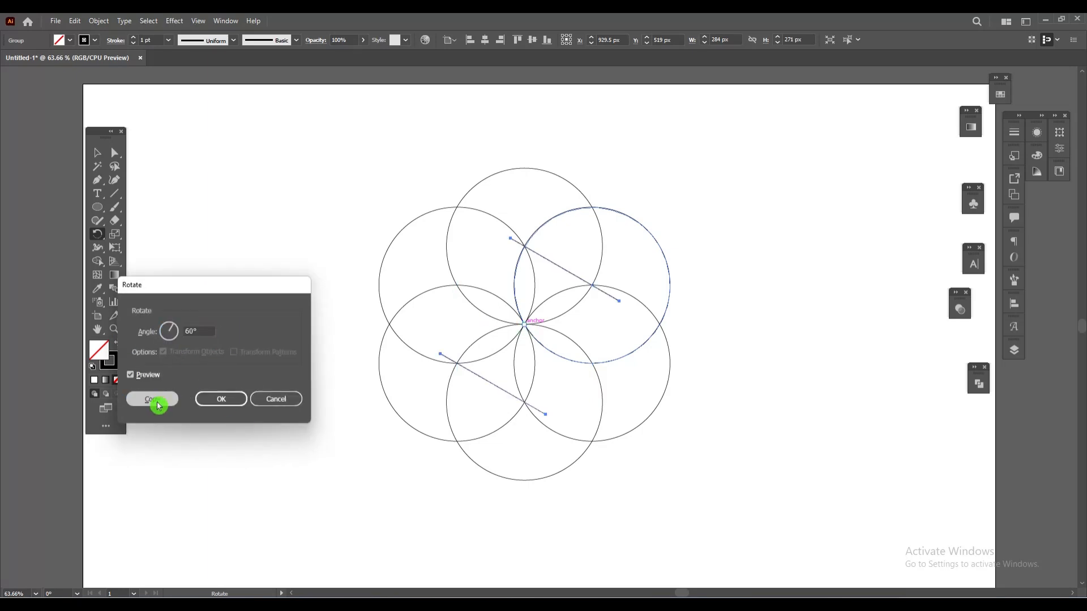
pyautogui.hotkey('ctrl', 'd')
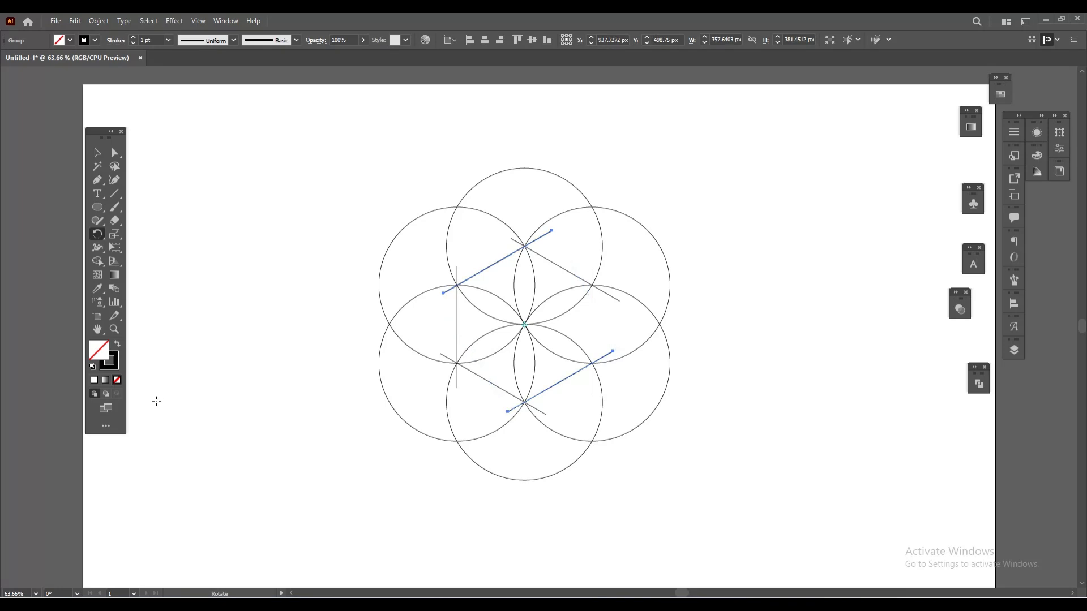
pyautogui.click(97, 153)
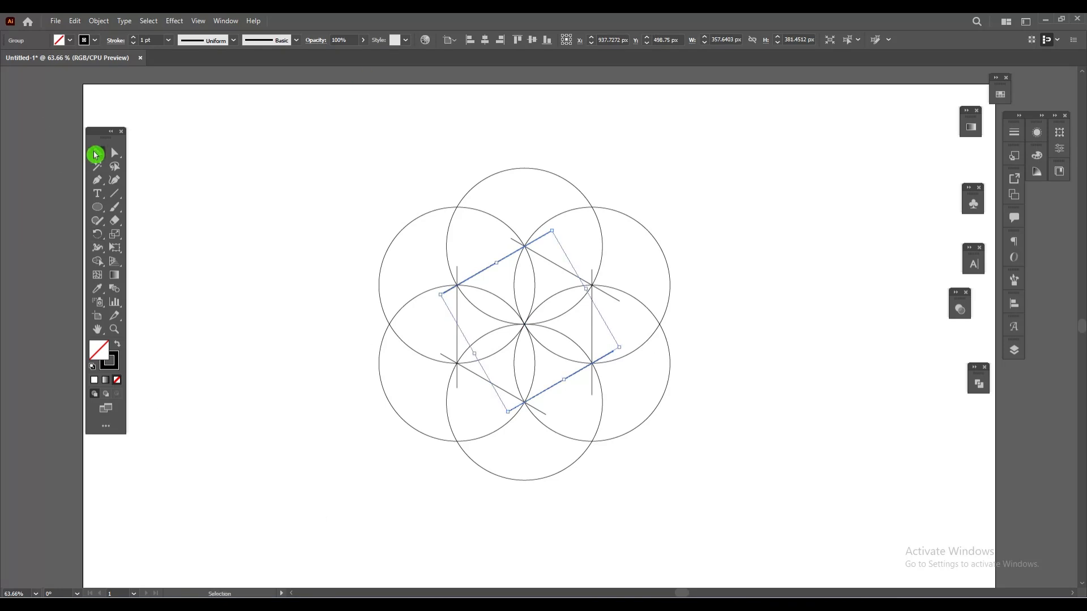
# Step: Group all the circles and lines of the flower figure
pyautogui.click(330, 366)
pyautogui.moveTo(361, 167); pyautogui.dragTo(687, 483)
pyautogui.click(98, 21)
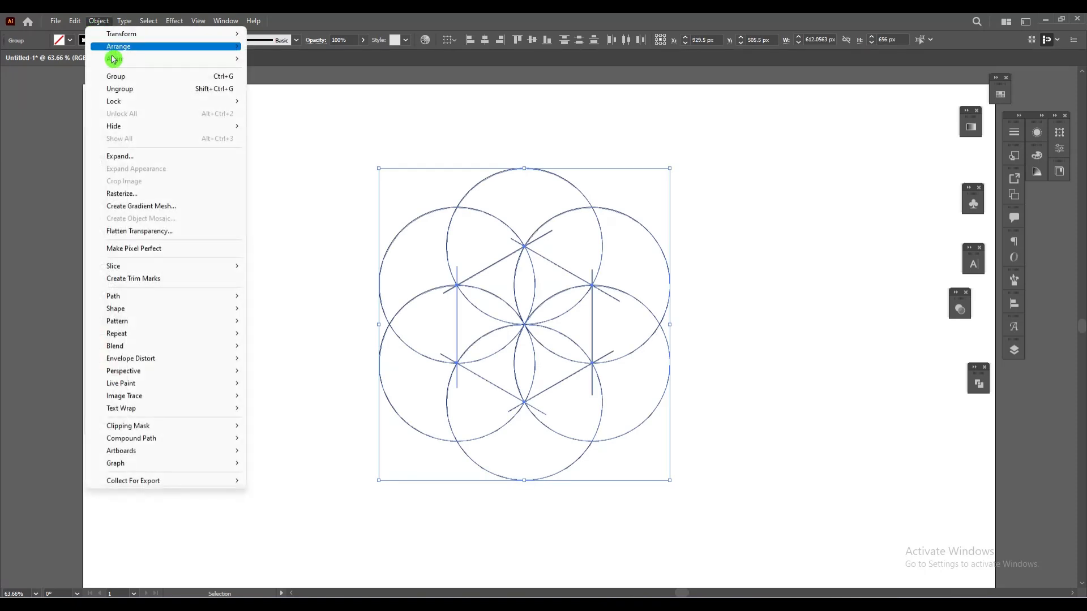
pyautogui.click(126, 77)
pyautogui.click(326, 246)
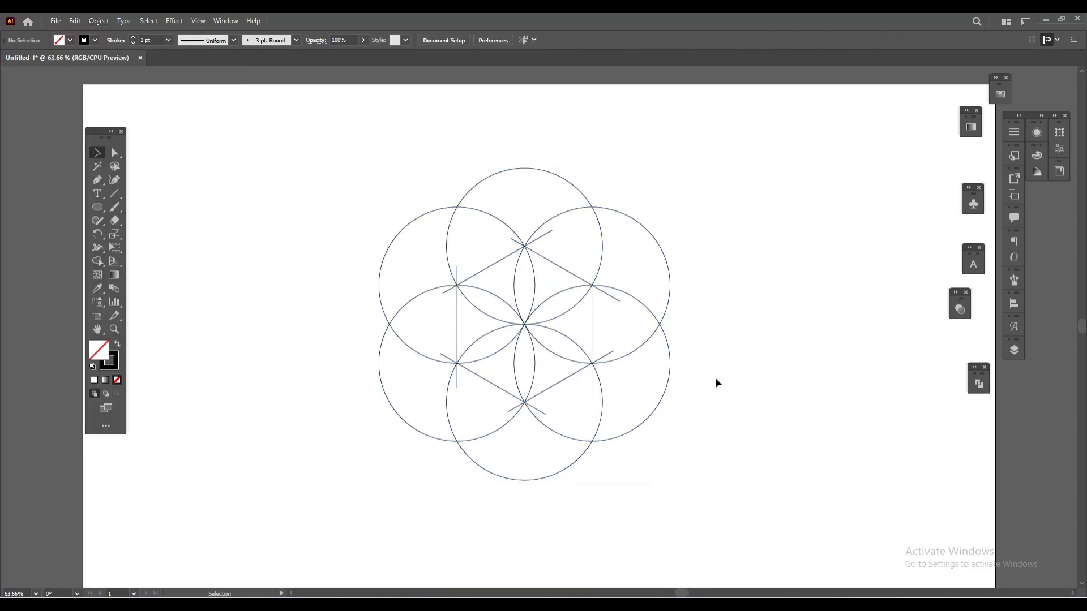
# Step: Draw a 656 px circle centred on the flower so that it encloses all six circles
pyautogui.press('l')
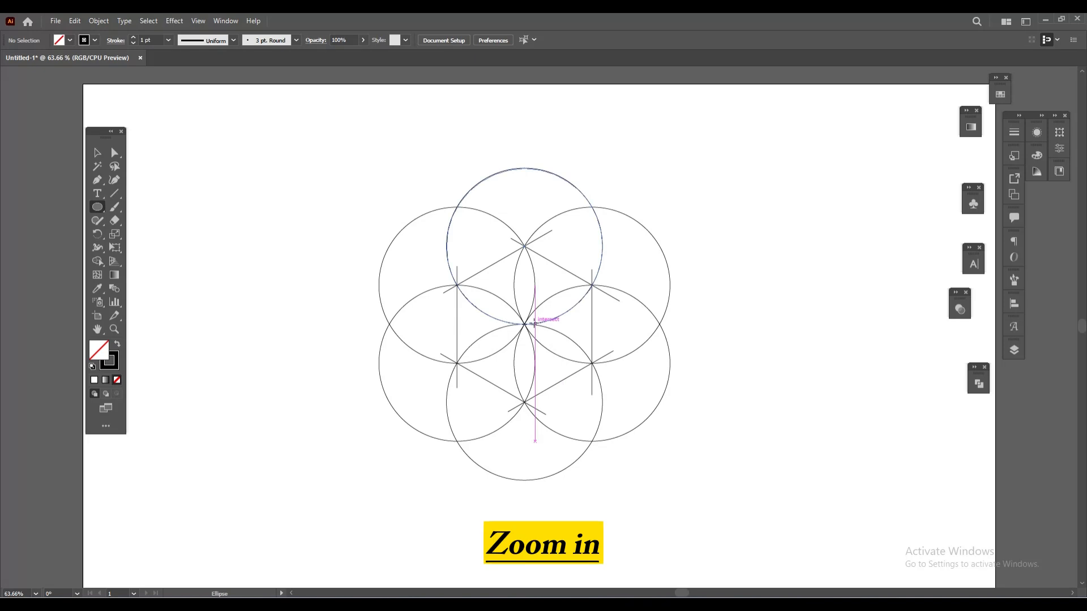
pyautogui.hotkey('ctrl', '+')
pyautogui.hotkey('ctrl', '+')
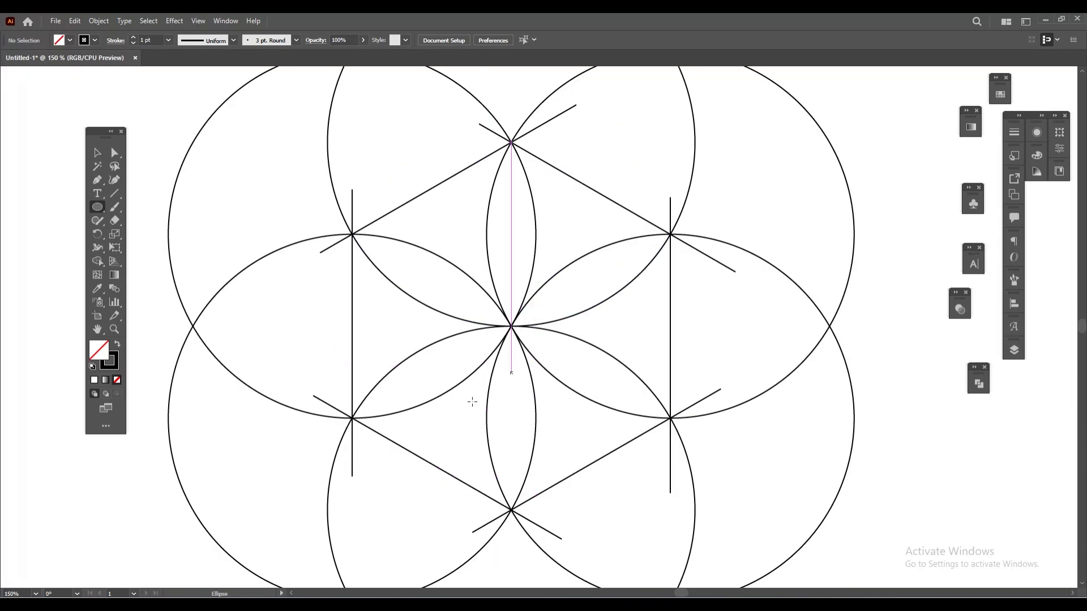
pyautogui.scroll(-1, 433, 350)
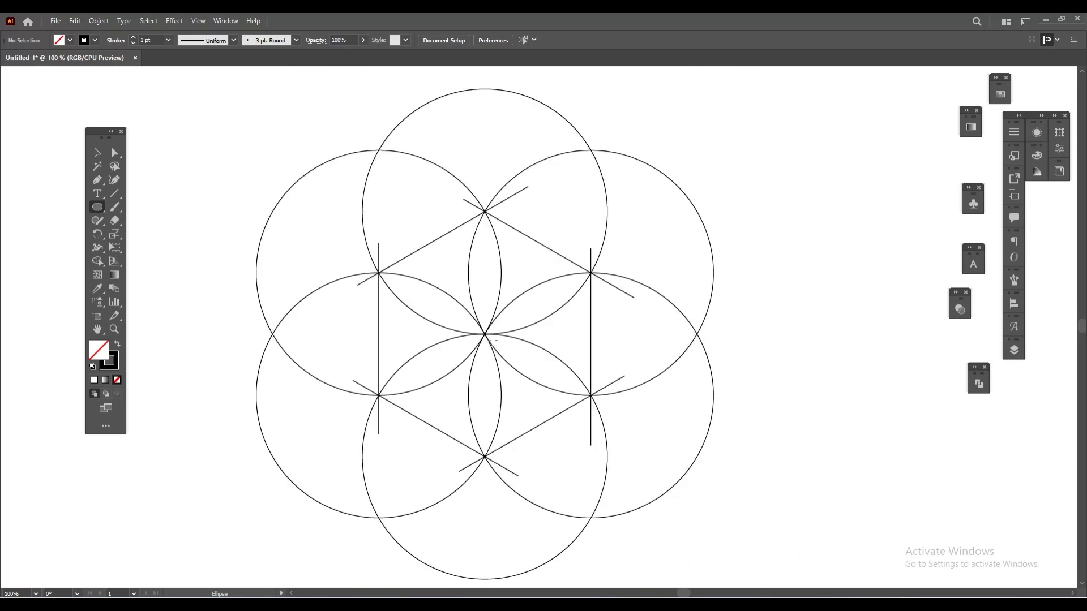
pyautogui.scroll(-1, 477, 340)
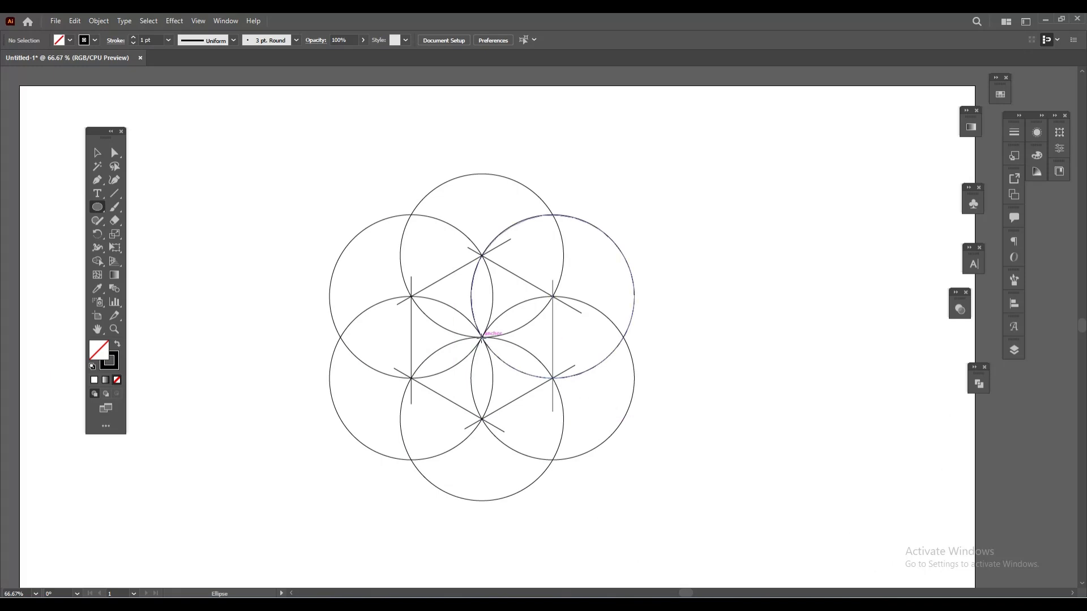
pyautogui.moveTo(482, 338); pyautogui.dragTo(603, 501)
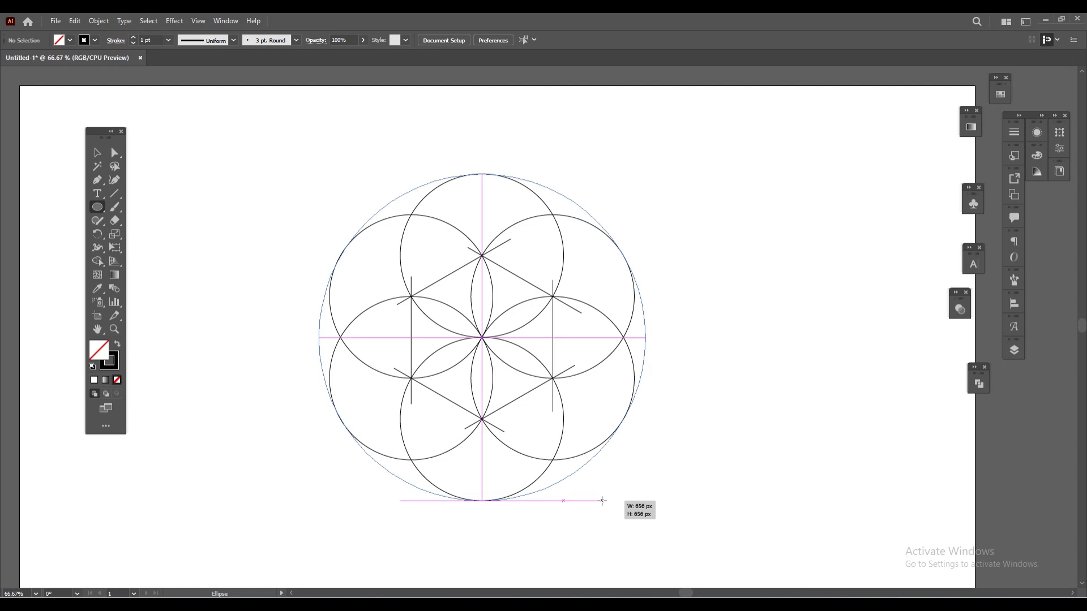
pyautogui.moveTo(603, 501); pyautogui.dragTo(602, 501)
pyautogui.click(98, 153)
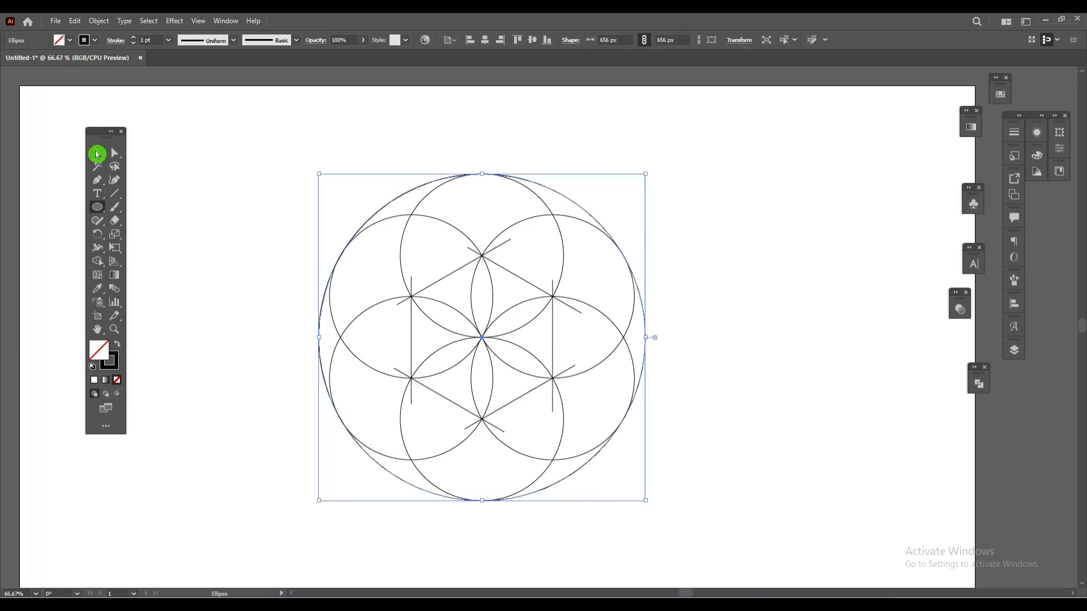
pyautogui.click(818, 438)
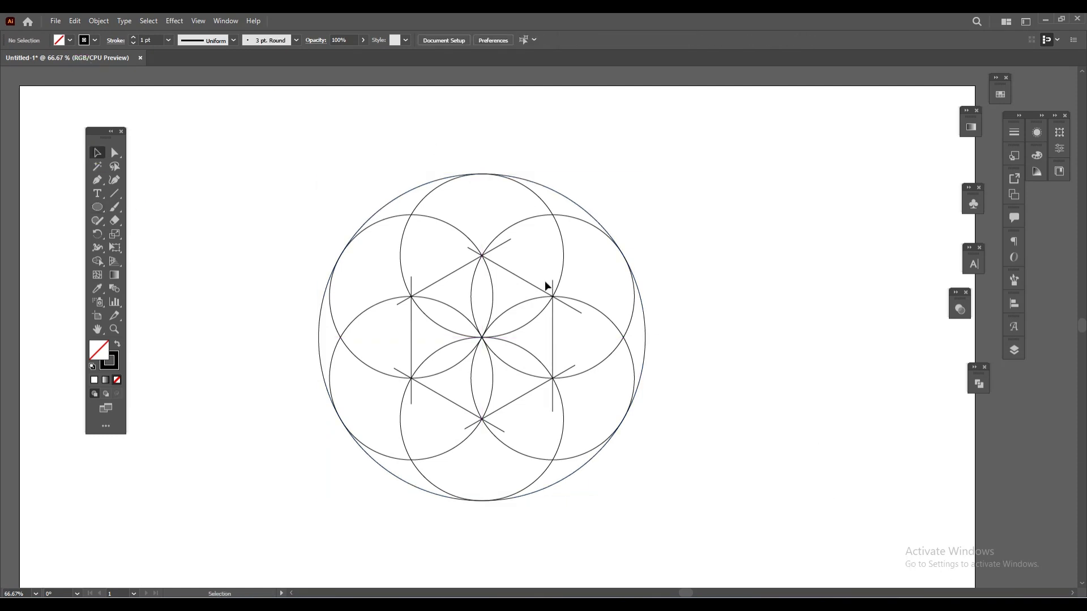
# Step: Select the whole figure and, with a black fill, use Shape Builder to build the first curved blade from the upper circle and upper-left crescent regions
pyautogui.moveTo(244, 155)
pyautogui.mouseDown()
pyautogui.moveTo(556, 443)
pyautogui.moveTo(675, 512)
pyautogui.mouseUp()
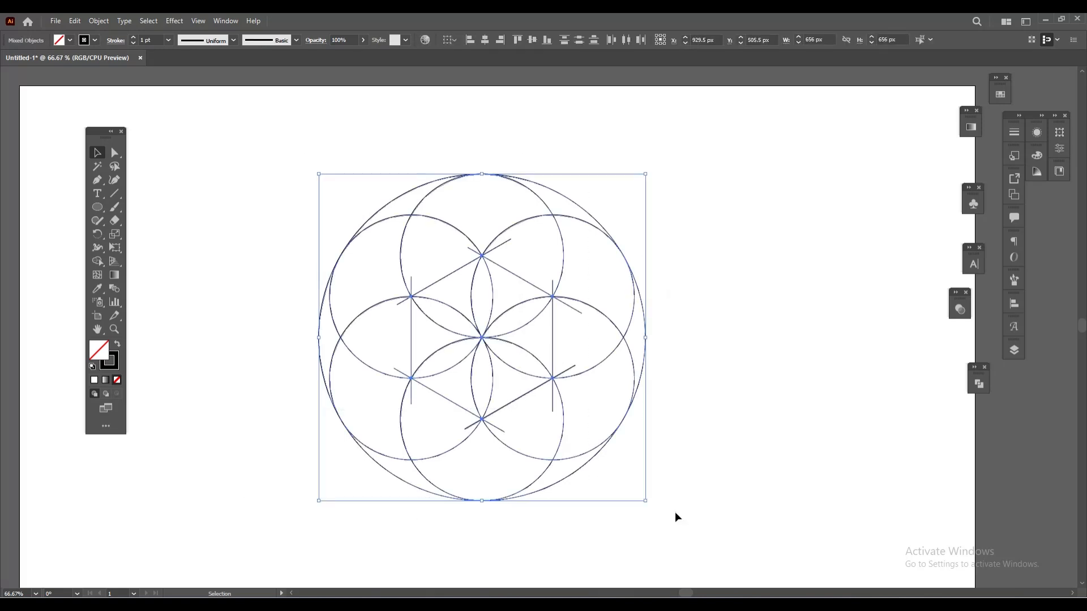
pyautogui.click(98, 261)
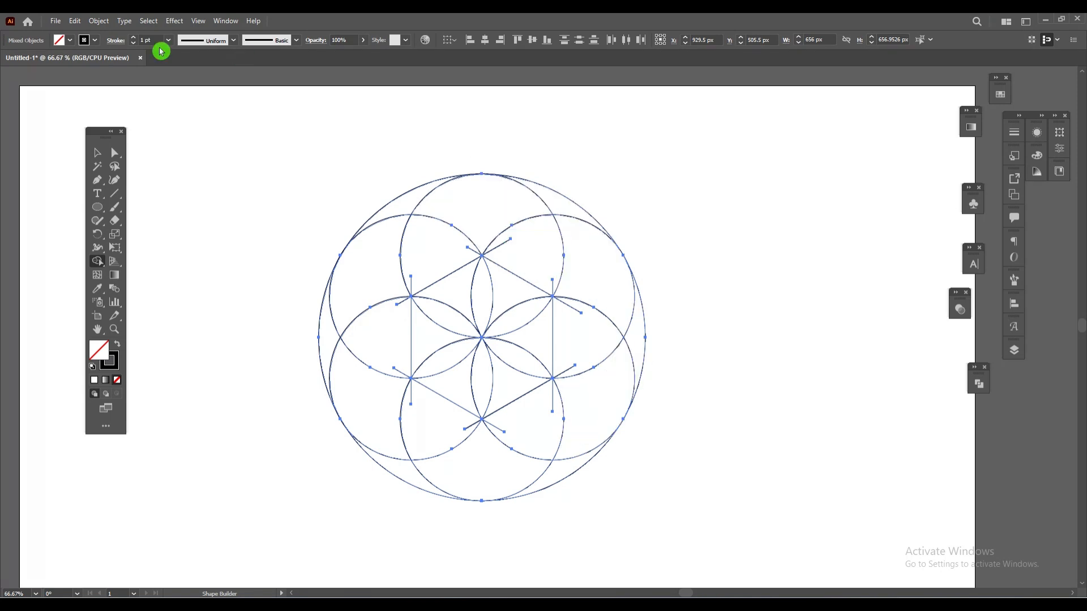
pyautogui.click(73, 40)
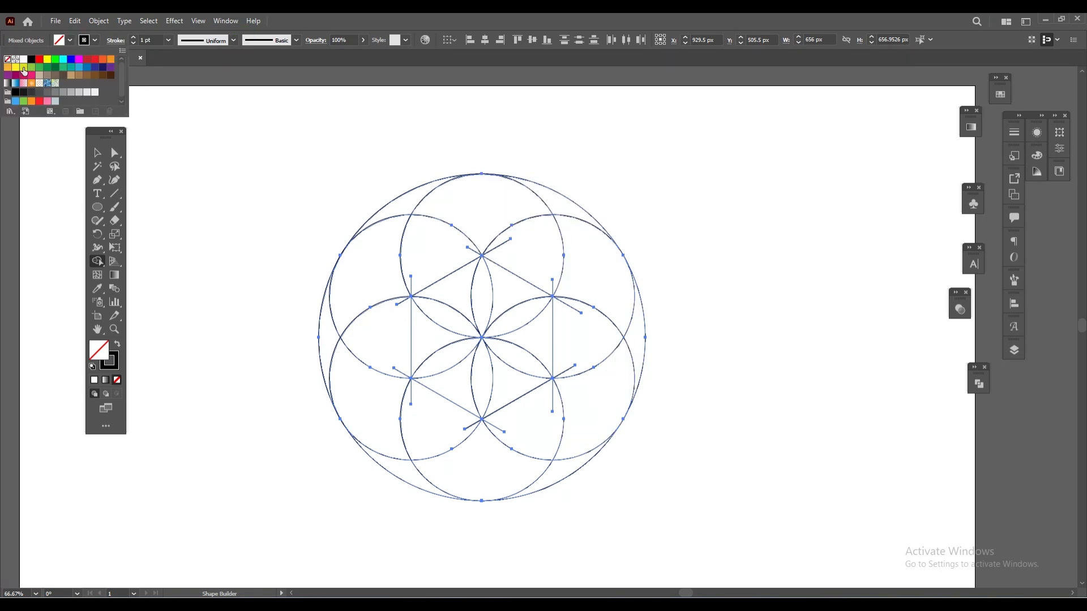
pyautogui.click(32, 60)
pyautogui.click(134, 165)
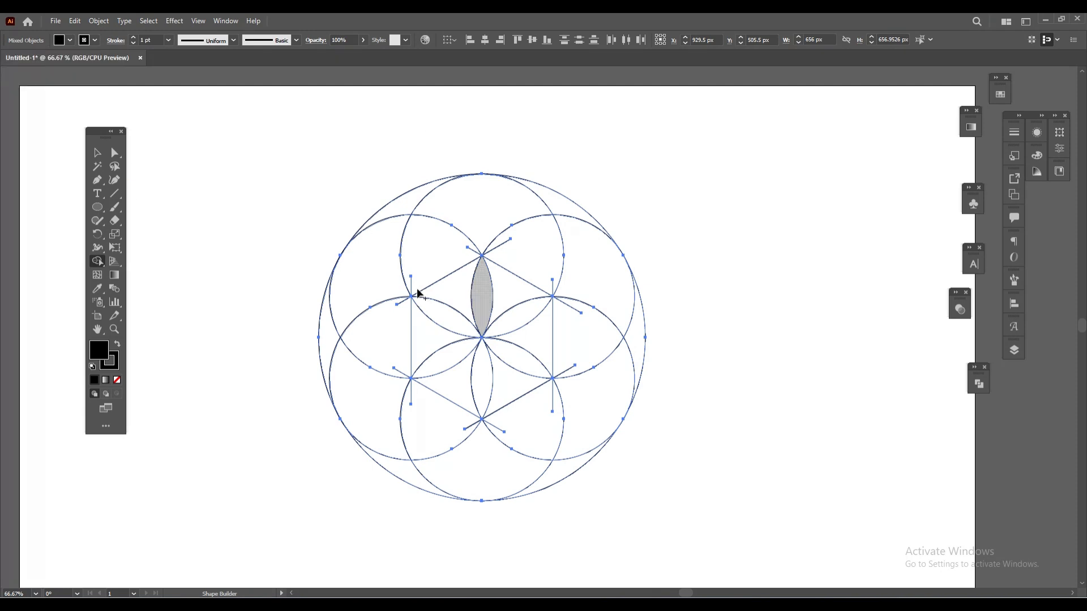
pyautogui.moveTo(484, 222)
pyautogui.mouseDown()
pyautogui.moveTo(473, 214)
pyautogui.moveTo(548, 291)
pyautogui.mouseUp()
pyautogui.click(406, 207)
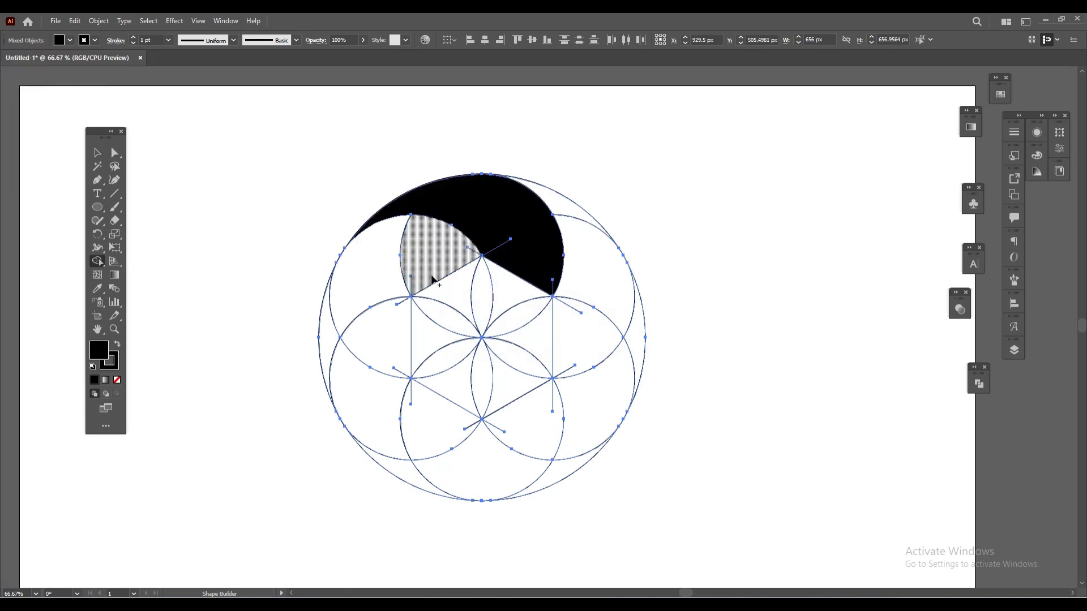
# Step: Build the remaining five curved blades with Shape Builder by merging the regions around the hexagon one blade at a time
pyautogui.moveTo(329, 346)
pyautogui.mouseDown()
pyautogui.moveTo(365, 273)
pyautogui.moveTo(417, 265)
pyautogui.mouseUp()
pyautogui.moveTo(400, 467); pyautogui.dragTo(379, 346)
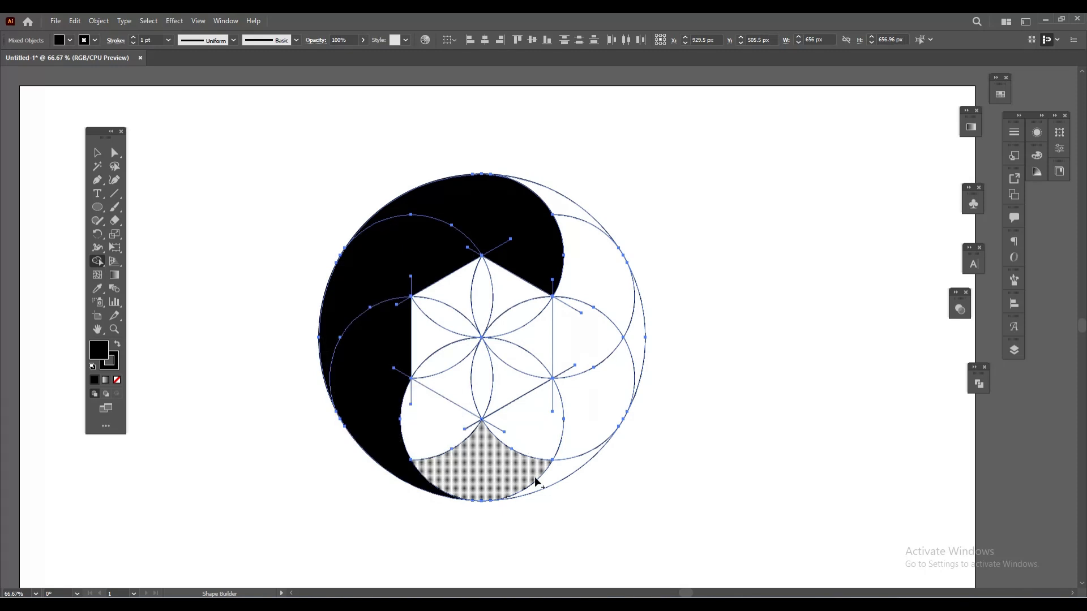
pyautogui.moveTo(554, 477); pyautogui.dragTo(566, 476)
pyautogui.moveTo(457, 460); pyautogui.dragTo(436, 421)
pyautogui.moveTo(536, 428); pyautogui.dragTo(635, 352)
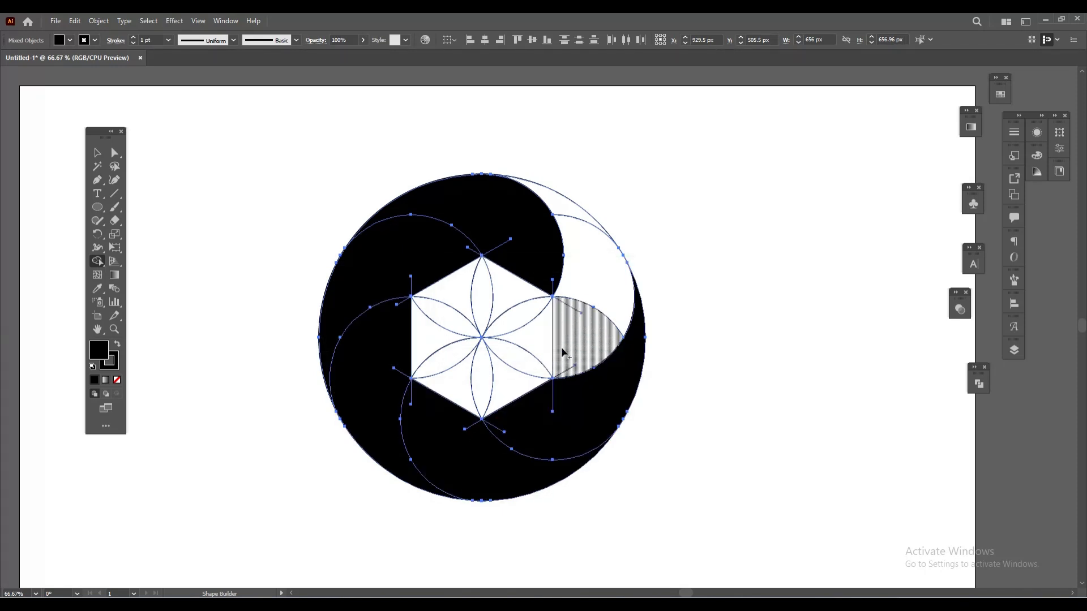
pyautogui.moveTo(563, 352)
pyautogui.mouseDown()
pyautogui.moveTo(577, 262)
pyautogui.moveTo(566, 214)
pyautogui.mouseUp()
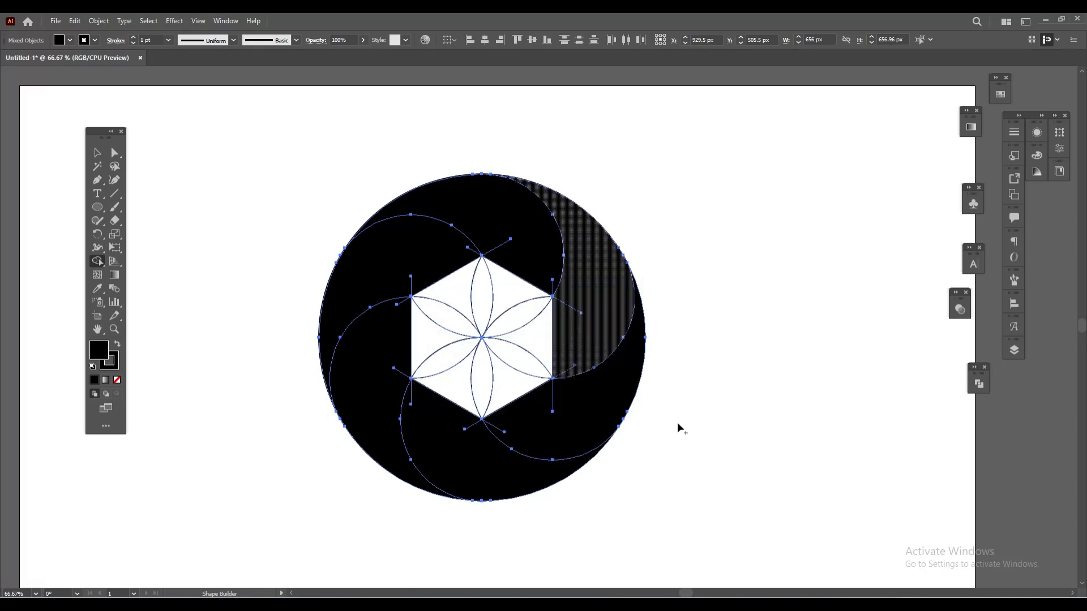
# Step: Select all six black blades together and move them to the right, clear of the construction lines
pyautogui.click(98, 160)
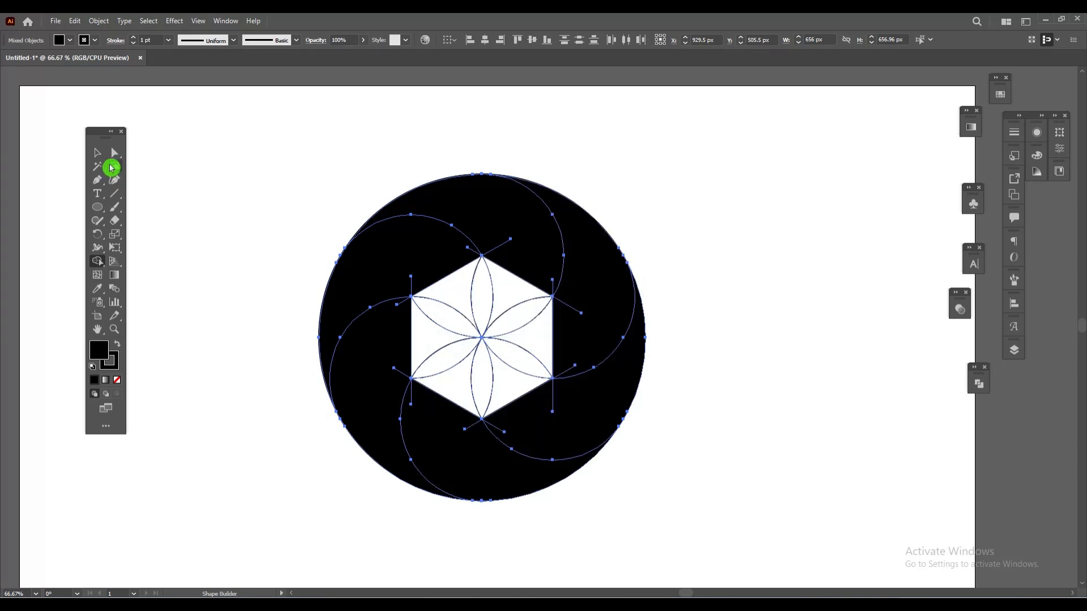
pyautogui.click(259, 431)
pyautogui.click(428, 273)
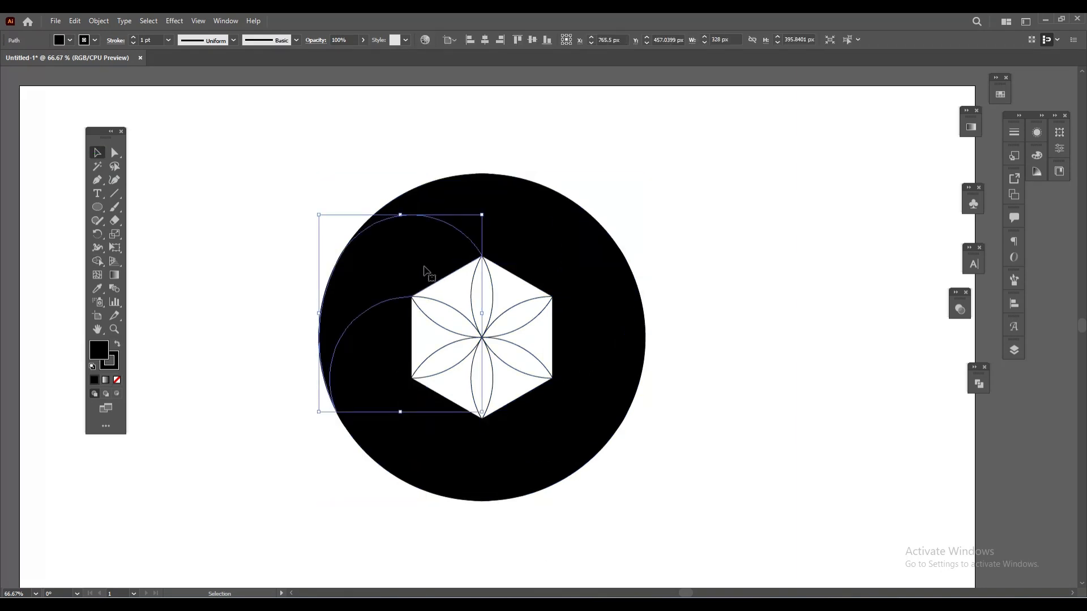
pyautogui.moveTo(506, 194); pyautogui.dragTo(594, 303)
pyautogui.moveTo(554, 448); pyautogui.dragTo(480, 480)
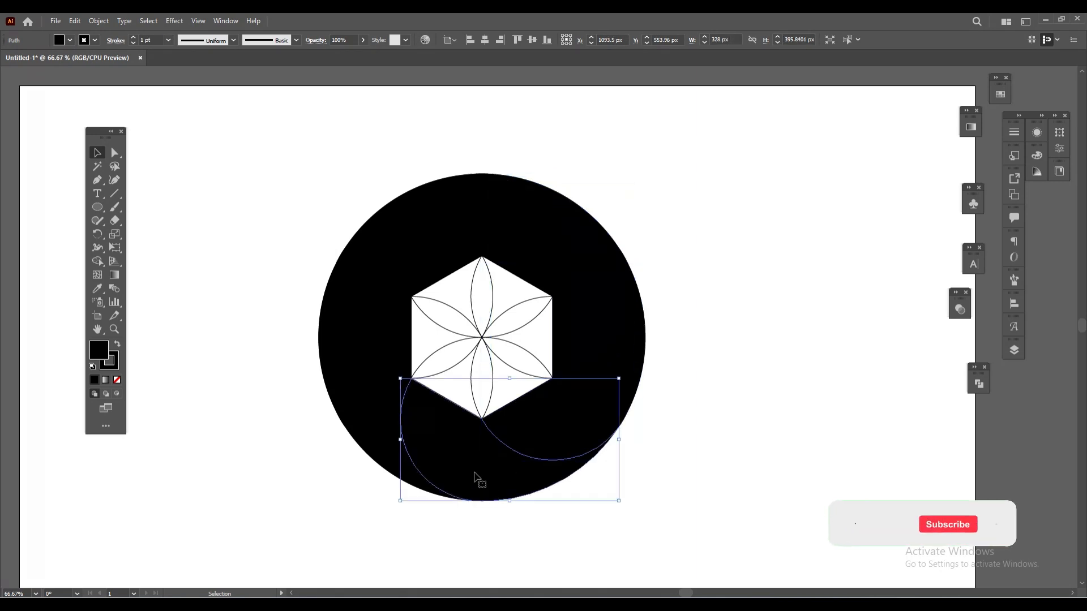
pyautogui.keyDown('shift'); pyautogui.click(368, 407); pyautogui.keyUp('shift')
pyautogui.keyDown('shift'); pyautogui.click(368, 267); pyautogui.keyUp('shift')
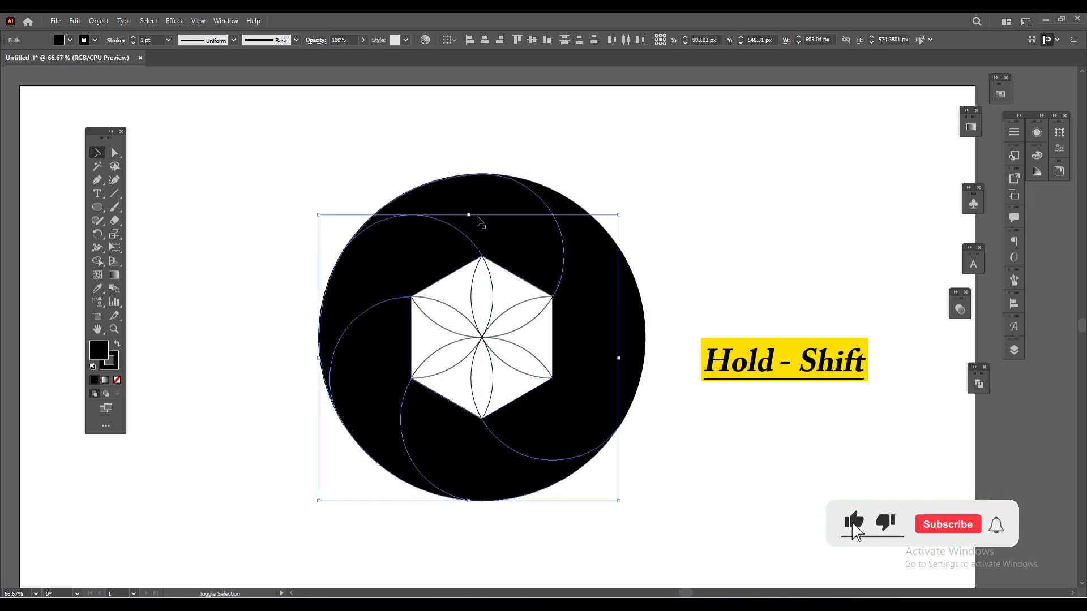
pyautogui.keyDown('shift'); pyautogui.click(497, 204); pyautogui.keyUp('shift')
pyautogui.keyDown('shift'); pyautogui.click(577, 274); pyautogui.keyUp('shift')
pyautogui.keyDown('shift'); pyautogui.click(596, 437); pyautogui.keyUp('shift')
pyautogui.moveTo(595, 437); pyautogui.dragTo(935, 444)
# Step: Delete the leftover construction lines and move the six blades back to the original place of the figure
pyautogui.moveTo(249, 163)
pyautogui.mouseDown()
pyautogui.moveTo(473, 340)
pyautogui.moveTo(604, 483)
pyautogui.moveTo(629, 532)
pyautogui.mouseUp()
pyautogui.press('Delete')
pyautogui.moveTo(637, 154); pyautogui.dragTo(918, 514)
pyautogui.moveTo(807, 436); pyautogui.dragTo(552, 406)
# Step: Remove the stroke from all six blades
pyautogui.click(93, 40)
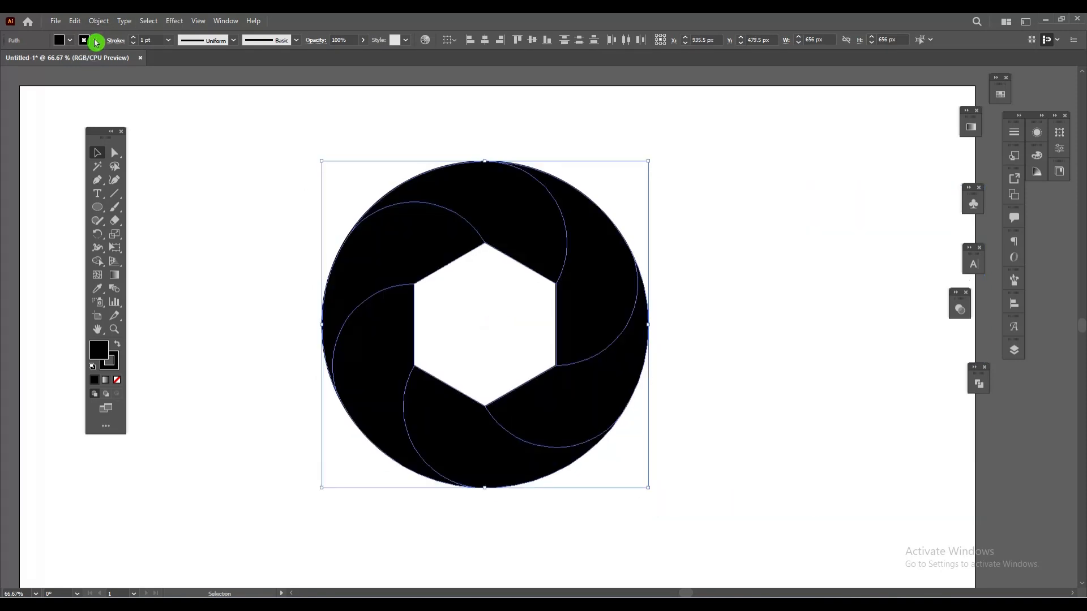
pyautogui.click(7, 59)
pyautogui.click(251, 323)
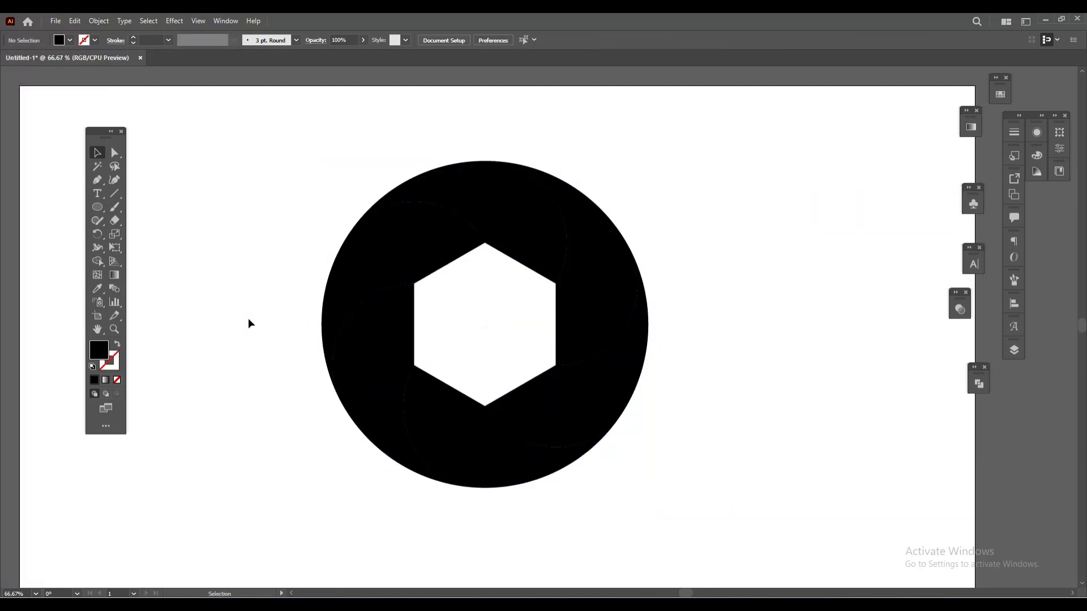
# Step: Fill all six blades with a linear white-to-black gradient at 0°
pyautogui.moveTo(269, 178); pyautogui.dragTo(696, 512)
pyautogui.click(967, 317)
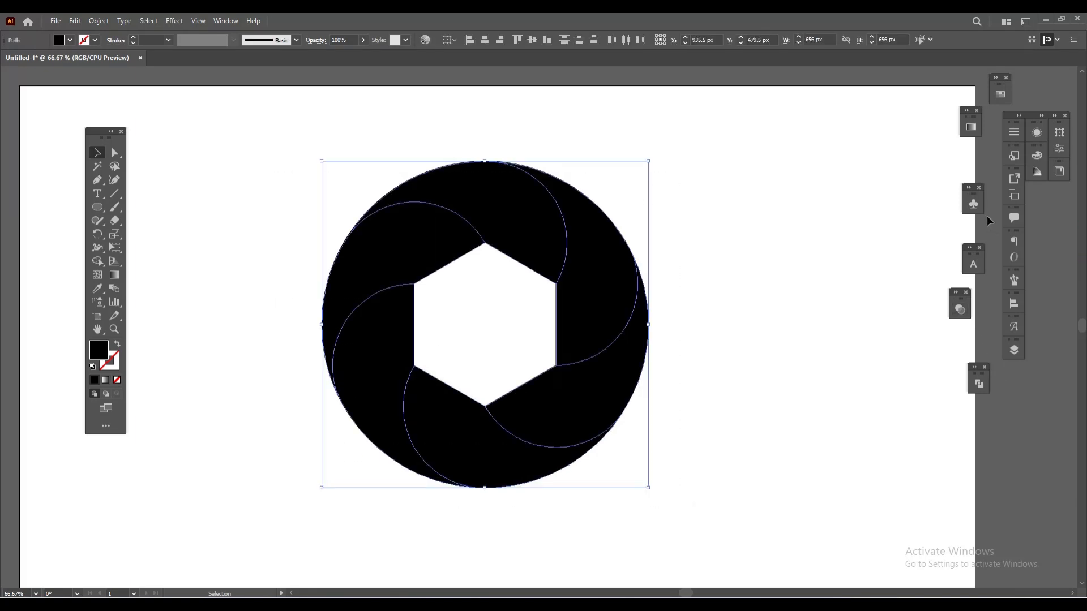
pyautogui.moveTo(967, 118); pyautogui.dragTo(794, 186)
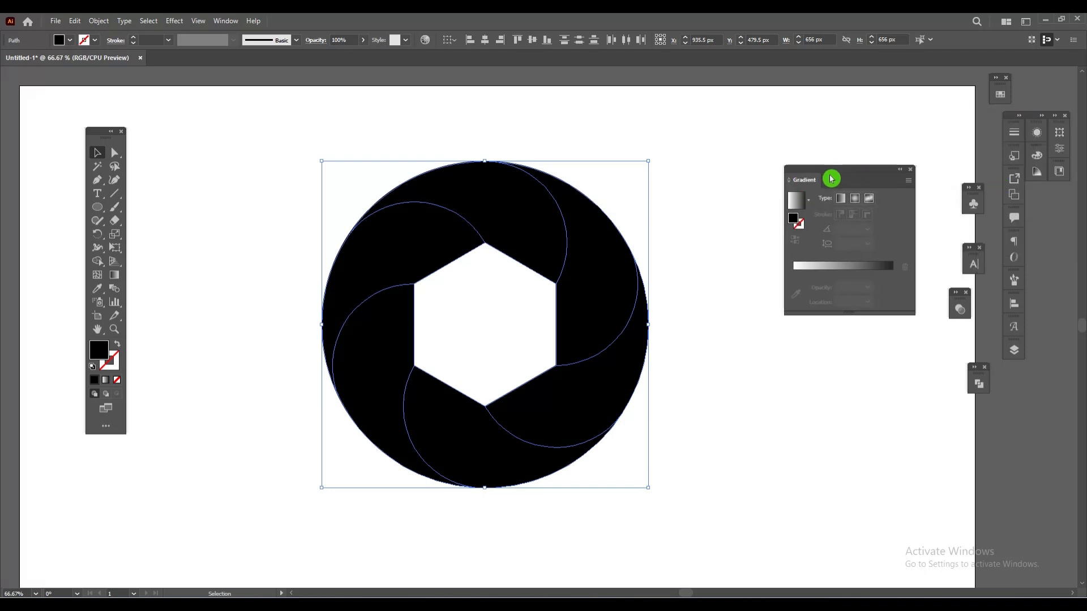
pyautogui.click(225, 21)
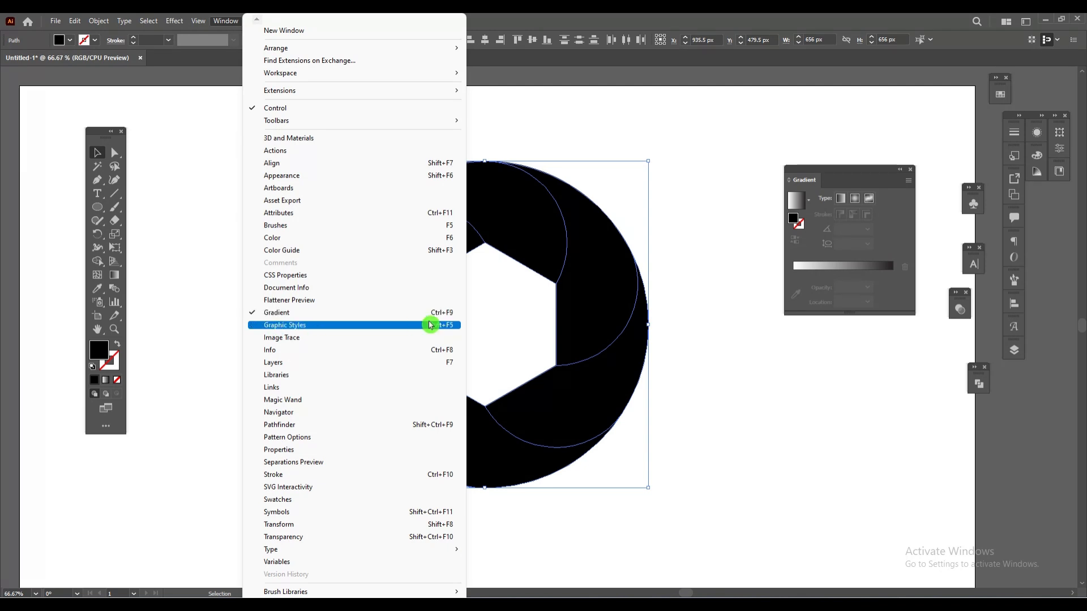
pyautogui.click(794, 369)
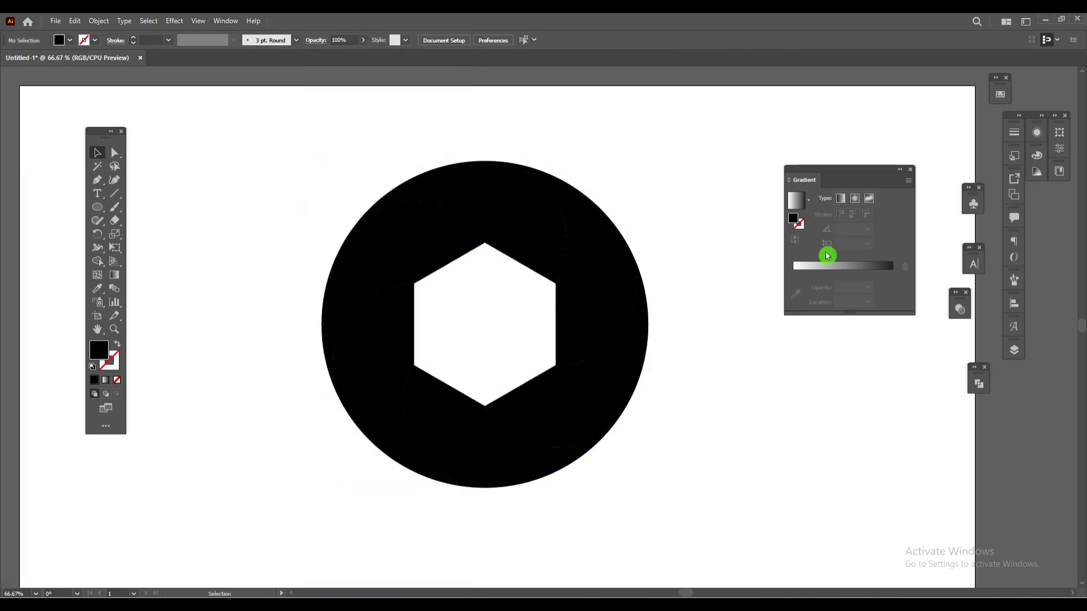
pyautogui.moveTo(291, 187); pyautogui.dragTo(711, 526)
pyautogui.click(853, 271)
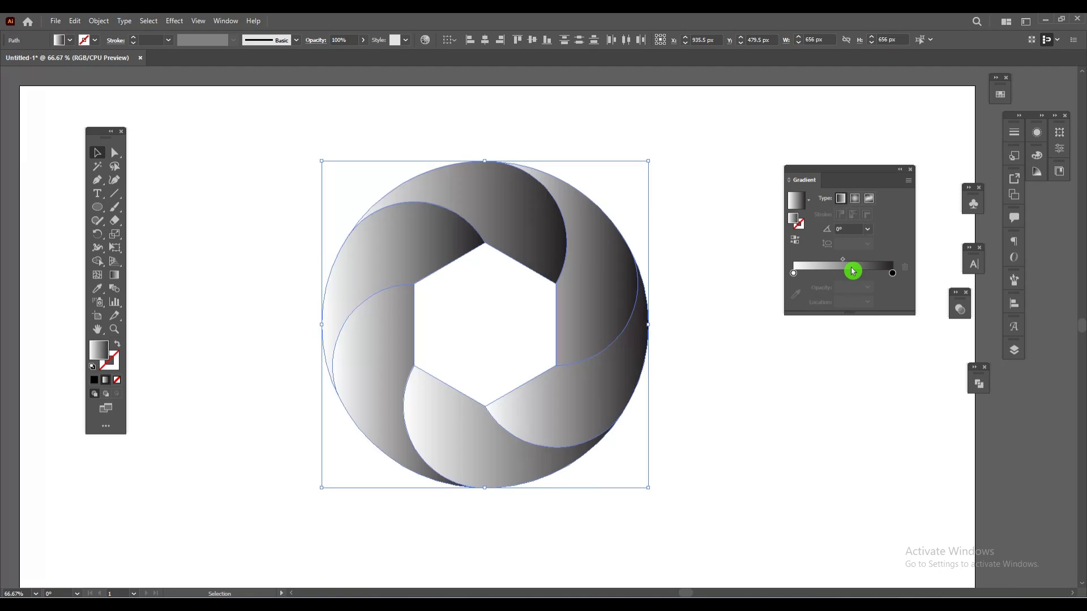
pyautogui.click(749, 401)
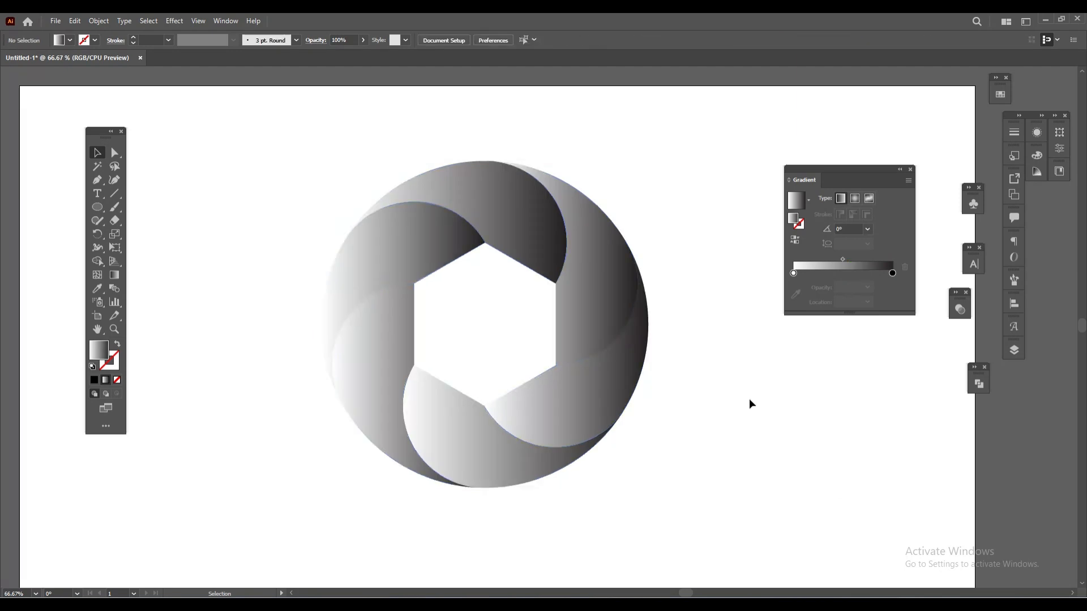
# Step: Set both end colour stops of the gradient on all six blades to dark purple
pyautogui.click(592, 391)
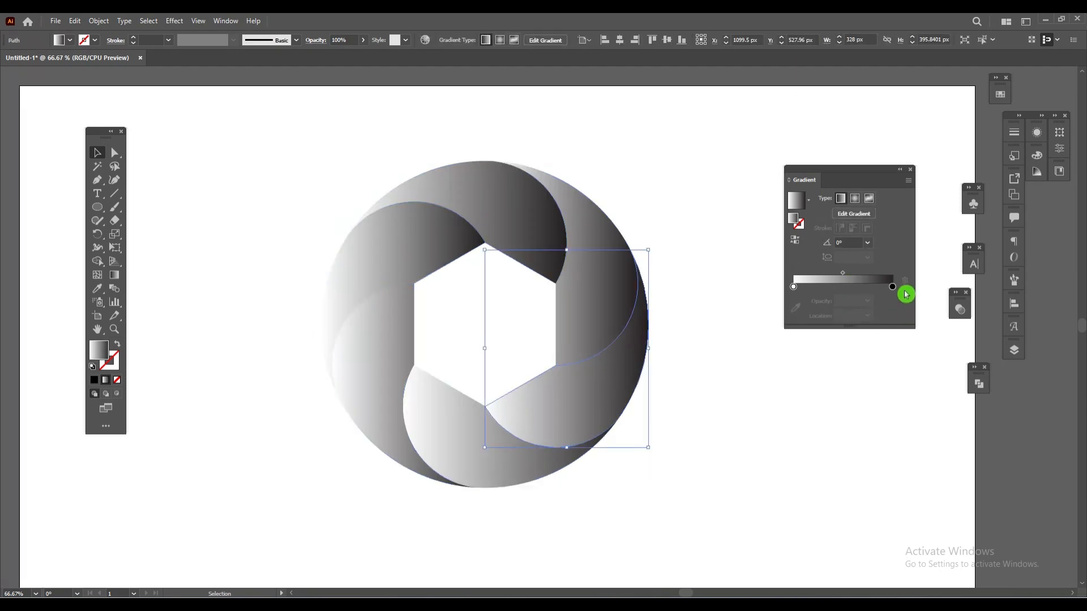
pyautogui.moveTo(228, 163); pyautogui.dragTo(702, 461)
pyautogui.click(893, 276)
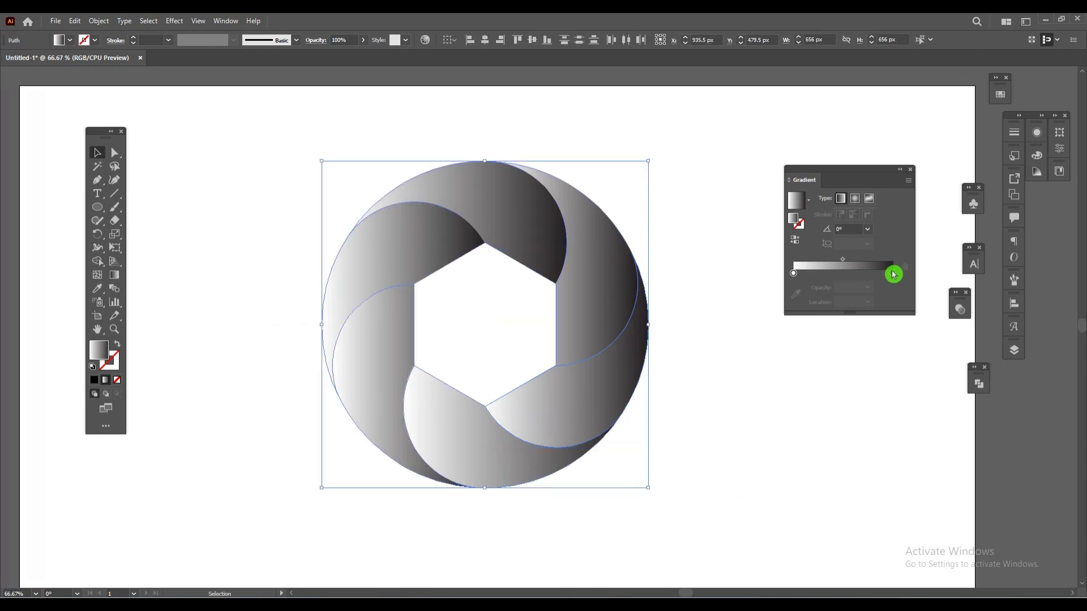
pyautogui.doubleClick(894, 274)
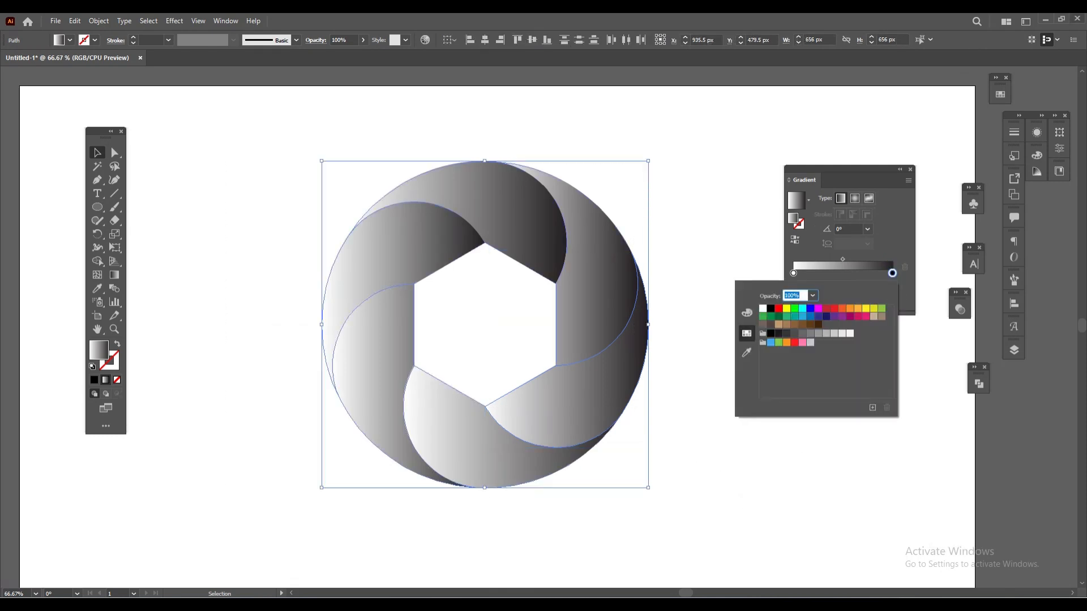
pyautogui.click(833, 317)
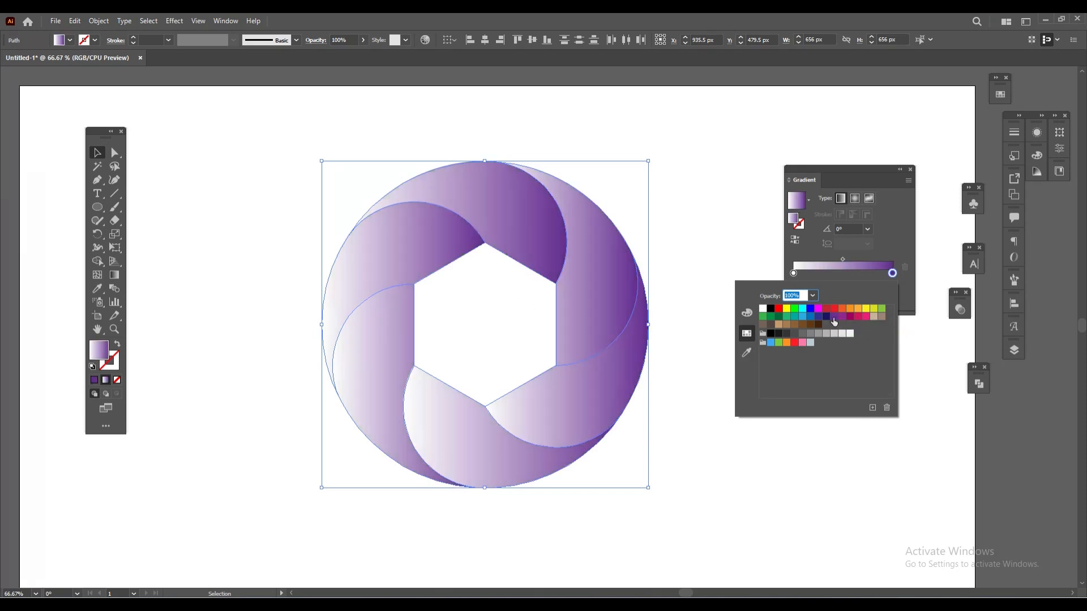
pyautogui.moveTo(833, 317); pyautogui.dragTo(797, 277)
pyautogui.doubleClick(793, 275)
pyautogui.click(833, 317)
# Step: Add a pink colour stop at 50% in the middle of the blades' gradient
pyautogui.click(847, 277)
pyautogui.doubleClick(843, 274)
pyautogui.click(803, 343)
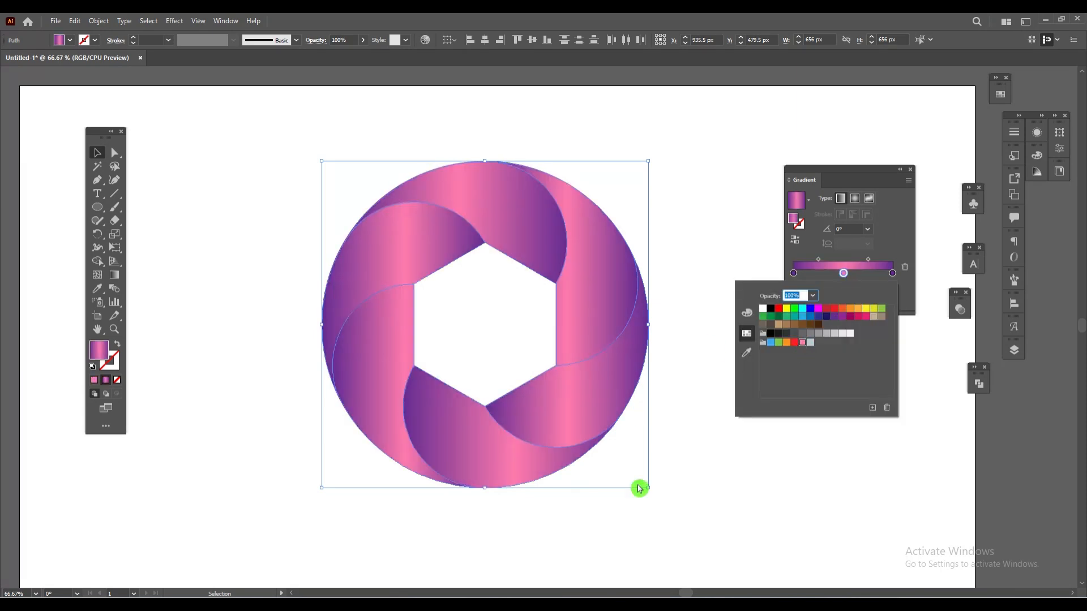
pyautogui.click(856, 460)
pyautogui.moveTo(864, 308); pyautogui.dragTo(886, 381)
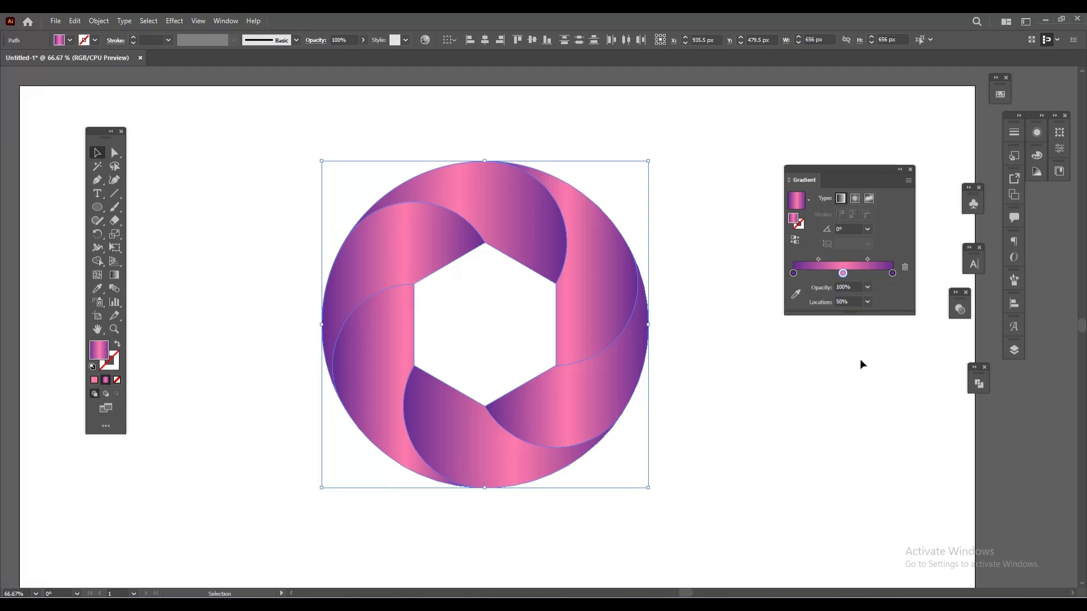
pyautogui.click(769, 398)
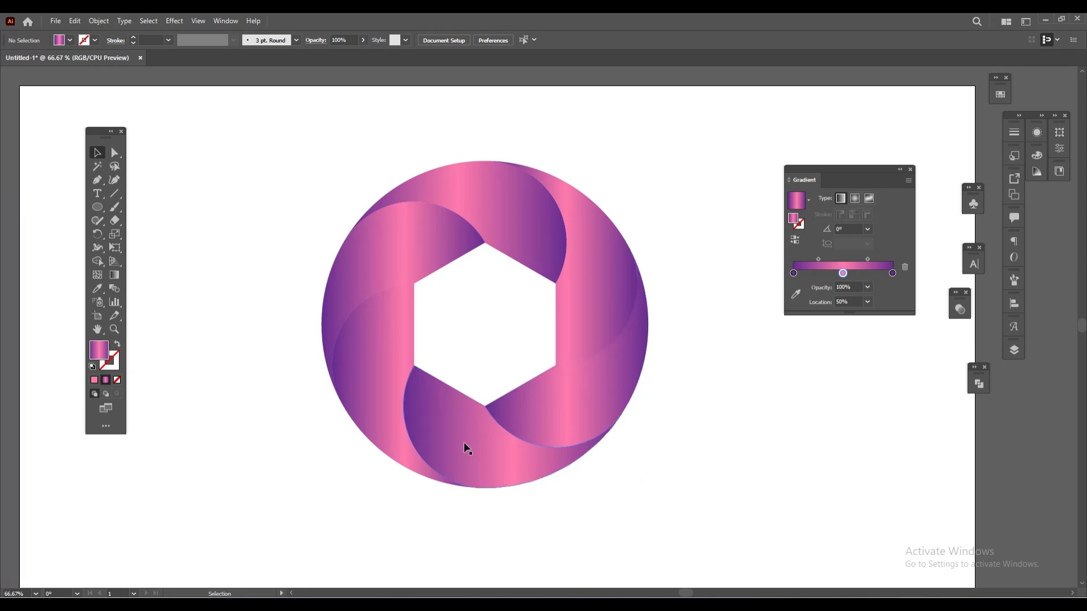
# Step: Redirect the top blade's gradient with the Gradient tool so it runs diagonally down to the right at about -50°
pyautogui.click(486, 212)
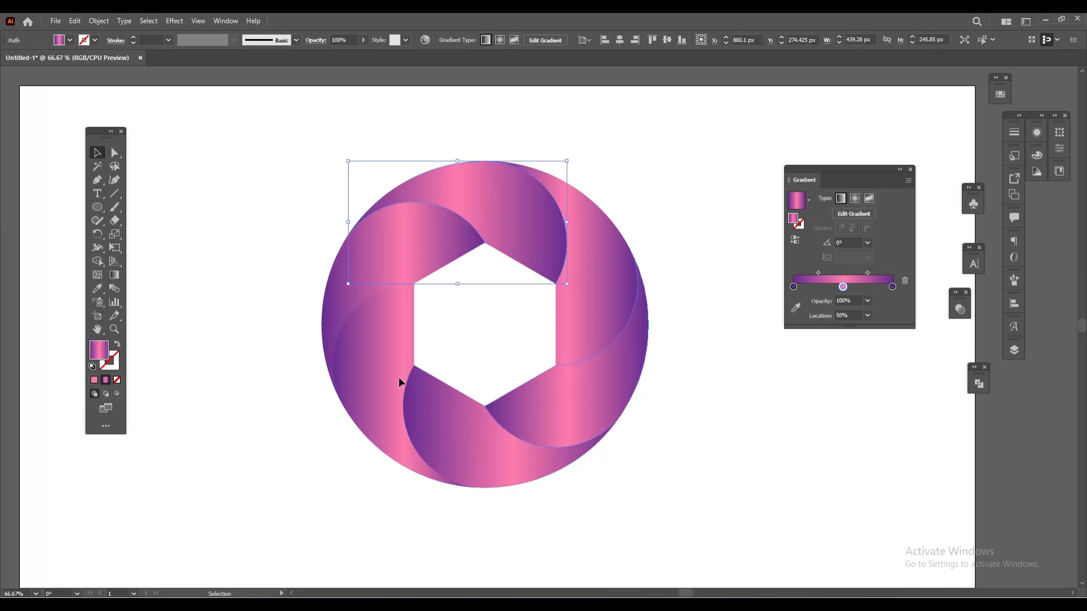
pyautogui.click(114, 275)
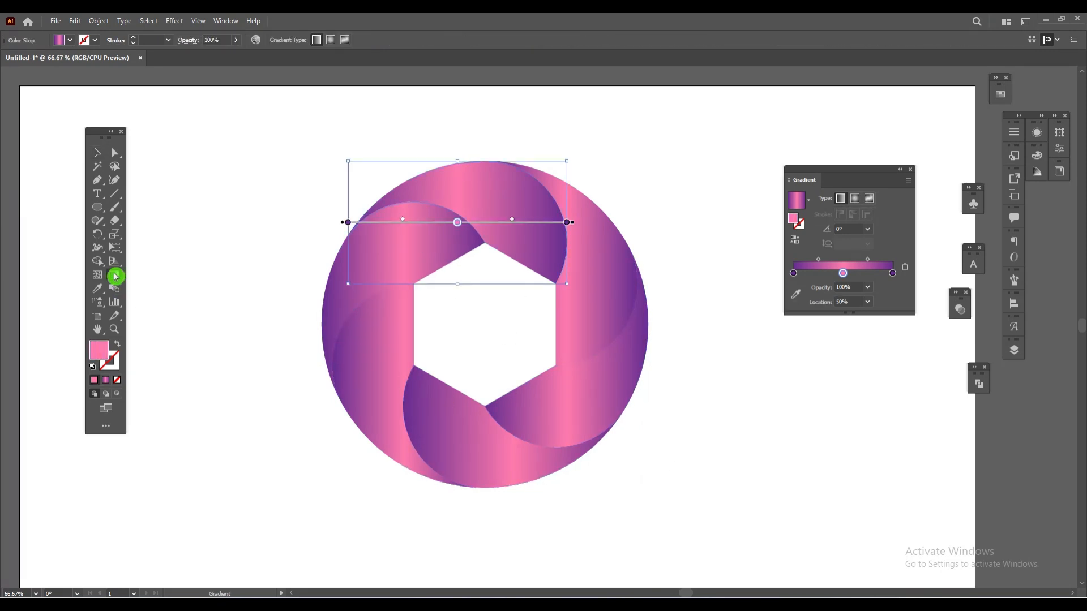
pyautogui.moveTo(424, 136)
pyautogui.mouseDown()
pyautogui.moveTo(577, 315)
pyautogui.moveTo(546, 309)
pyautogui.mouseUp()
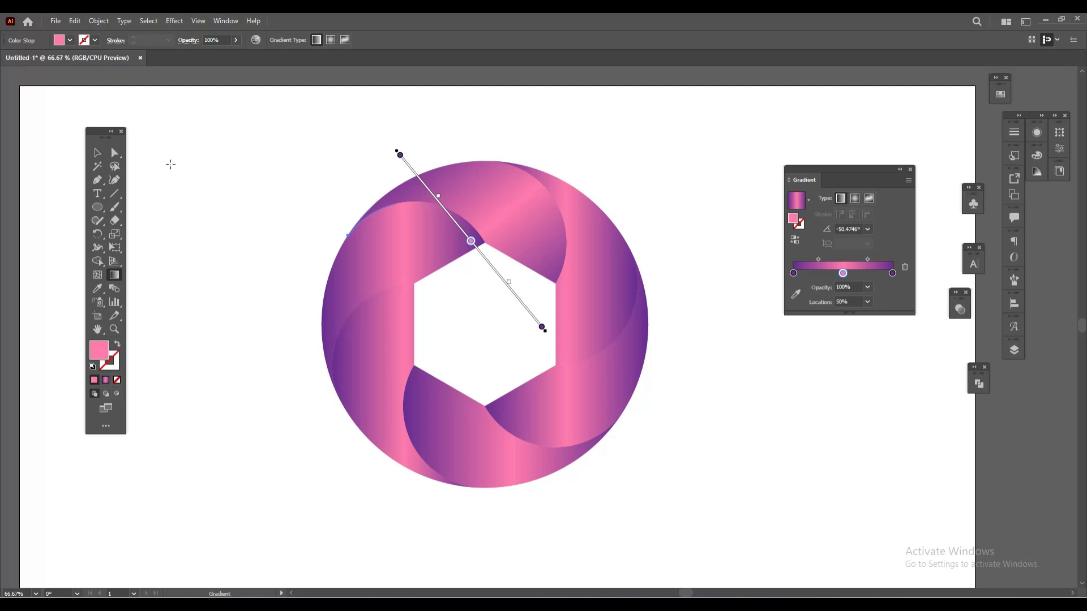
pyautogui.click(97, 153)
pyautogui.click(215, 310)
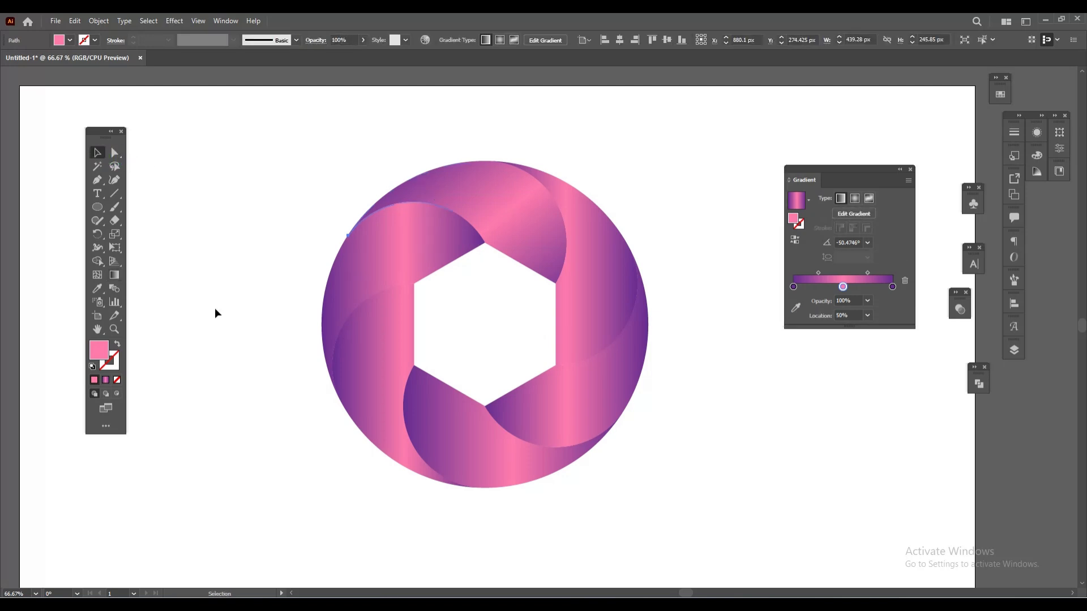
# Step: Redirect the upper-left blade's gradient so it runs across the blade at about -6°
pyautogui.click(398, 249)
pyautogui.click(116, 279)
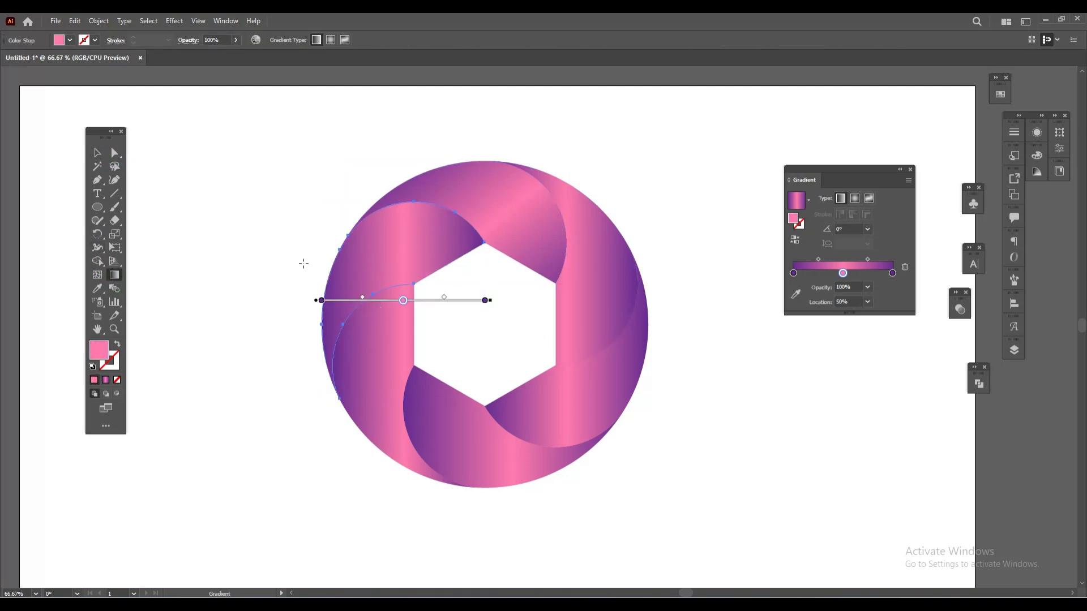
pyautogui.moveTo(292, 269)
pyautogui.mouseDown()
pyautogui.moveTo(456, 240)
pyautogui.moveTo(493, 262)
pyautogui.moveTo(484, 266)
pyautogui.mouseUp()
pyautogui.moveTo(305, 239); pyautogui.dragTo(505, 261)
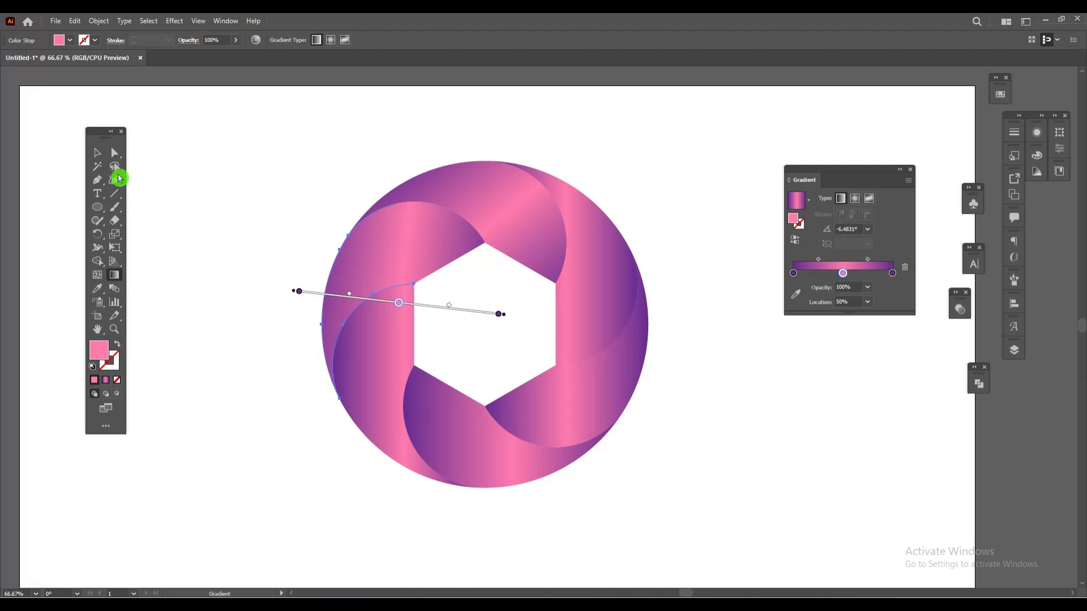
pyautogui.click(97, 153)
pyautogui.click(304, 477)
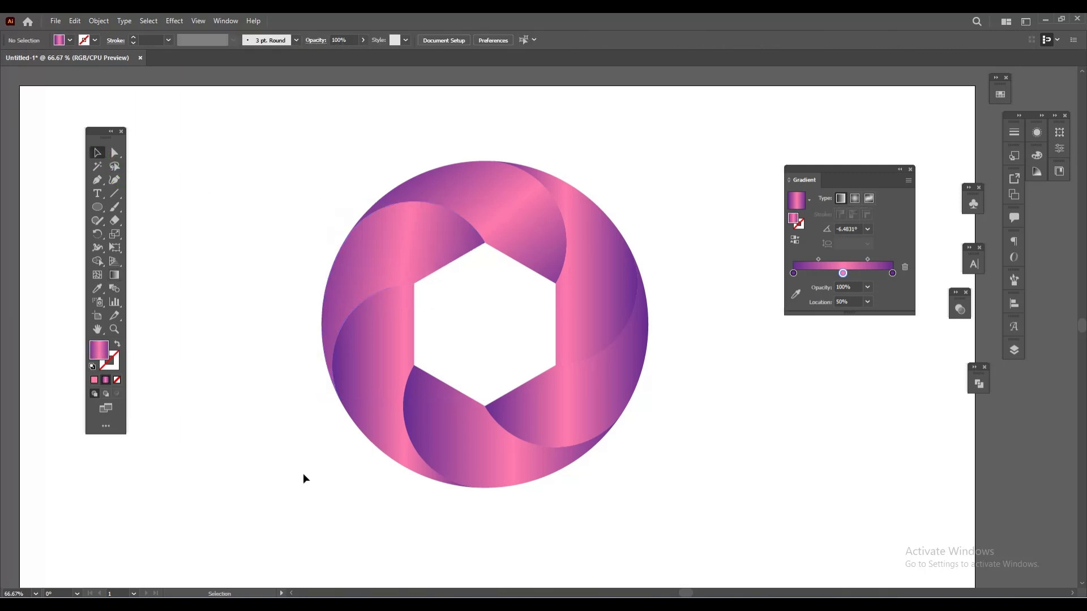
# Step: Redirect the lower-left blade's gradient so it runs diagonally up toward the hexagon at about 51°
pyautogui.click(378, 344)
pyautogui.click(115, 275)
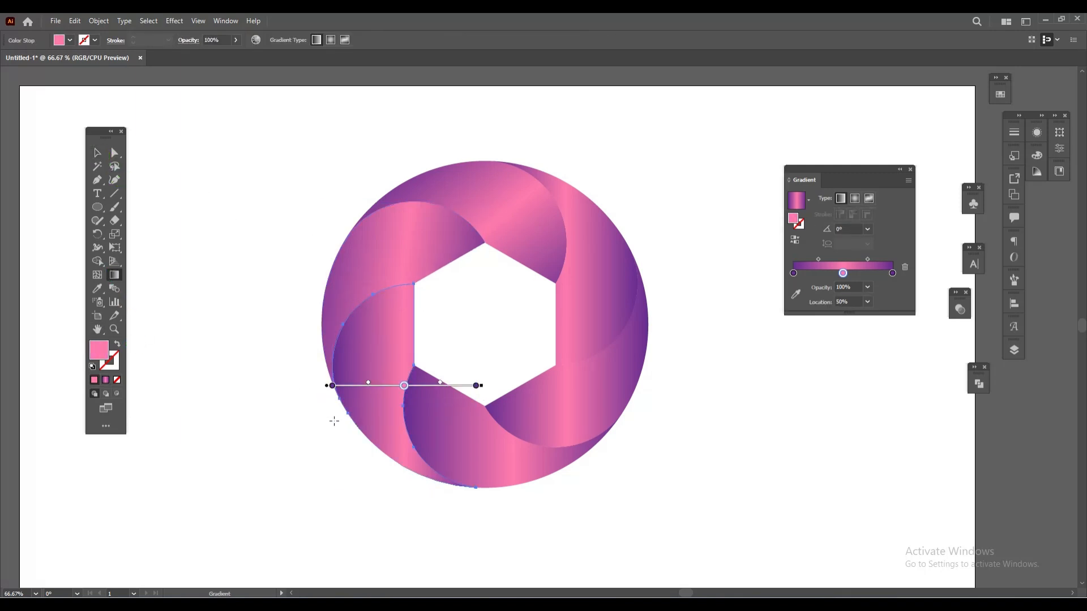
pyautogui.moveTo(333, 428); pyautogui.dragTo(440, 288)
pyautogui.moveTo(343, 469); pyautogui.dragTo(419, 291)
pyautogui.moveTo(310, 456)
pyautogui.mouseDown()
pyautogui.moveTo(437, 274)
pyautogui.moveTo(441, 288)
pyautogui.moveTo(451, 278)
pyautogui.mouseUp()
pyautogui.click(96, 152)
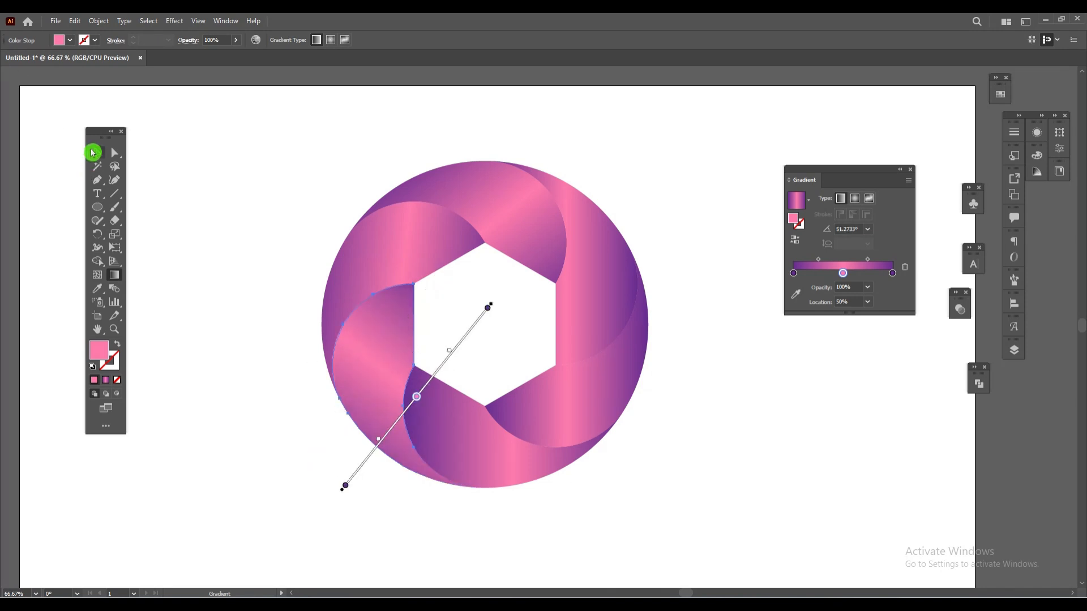
pyautogui.click(287, 425)
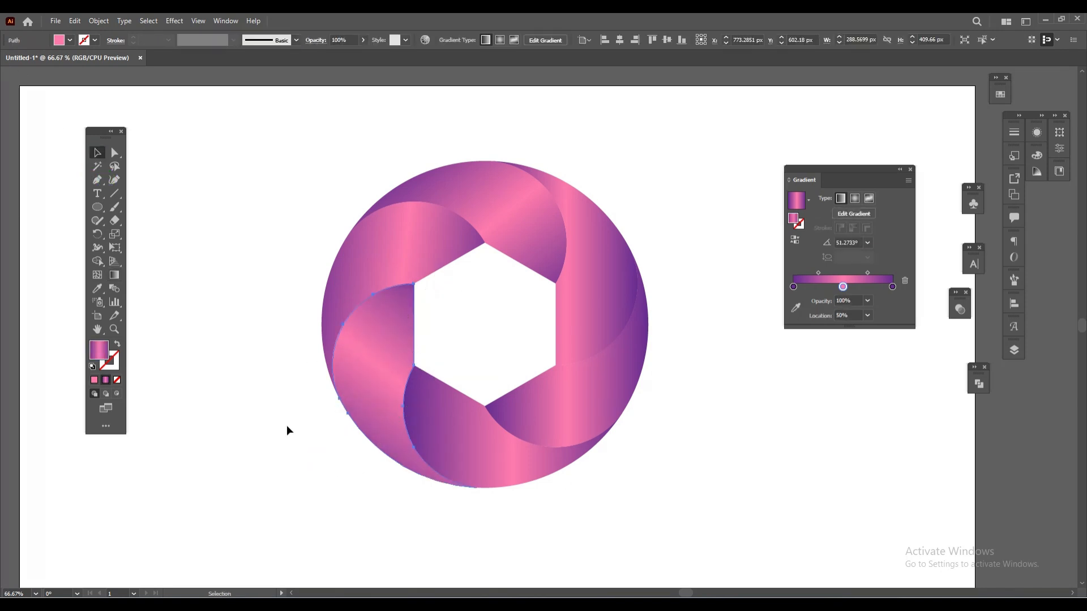
# Step: Redirect the bottom blade's gradient so it runs steeply upward, leaning slightly left, from below the ring into the hexagon
pyautogui.click(468, 465)
pyautogui.click(115, 275)
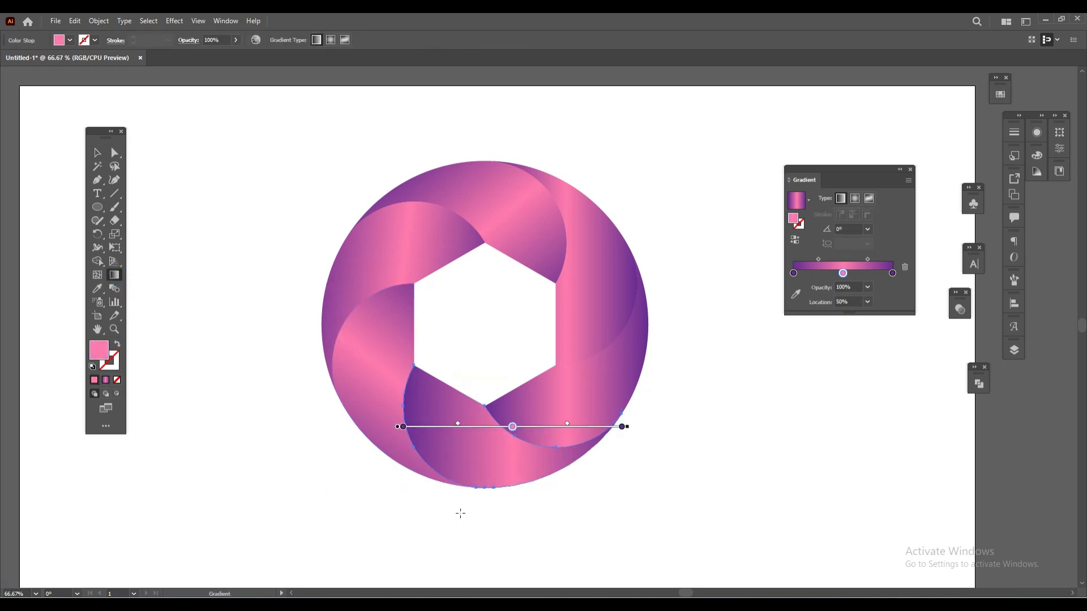
pyautogui.moveTo(505, 517)
pyautogui.mouseDown()
pyautogui.moveTo(441, 306)
pyautogui.moveTo(436, 317)
pyautogui.mouseUp()
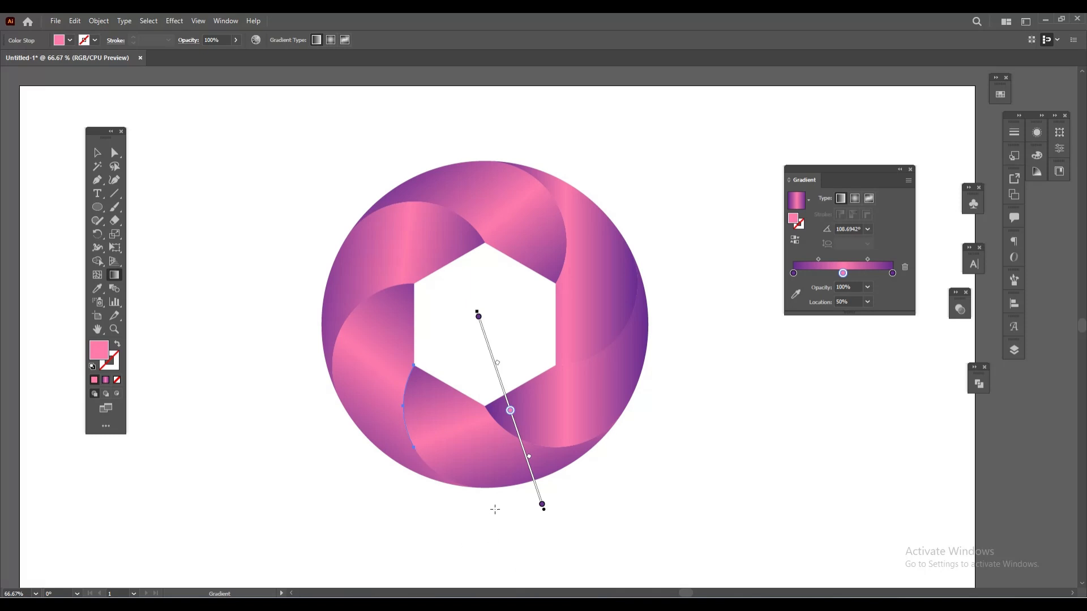
pyautogui.moveTo(484, 532); pyautogui.dragTo(442, 332)
pyautogui.press('v')
pyautogui.click(266, 445)
# Step: Redirect the lower-right blade's gradient so it runs leftward across the blade from outside the ring at about 172°
pyautogui.click(559, 423)
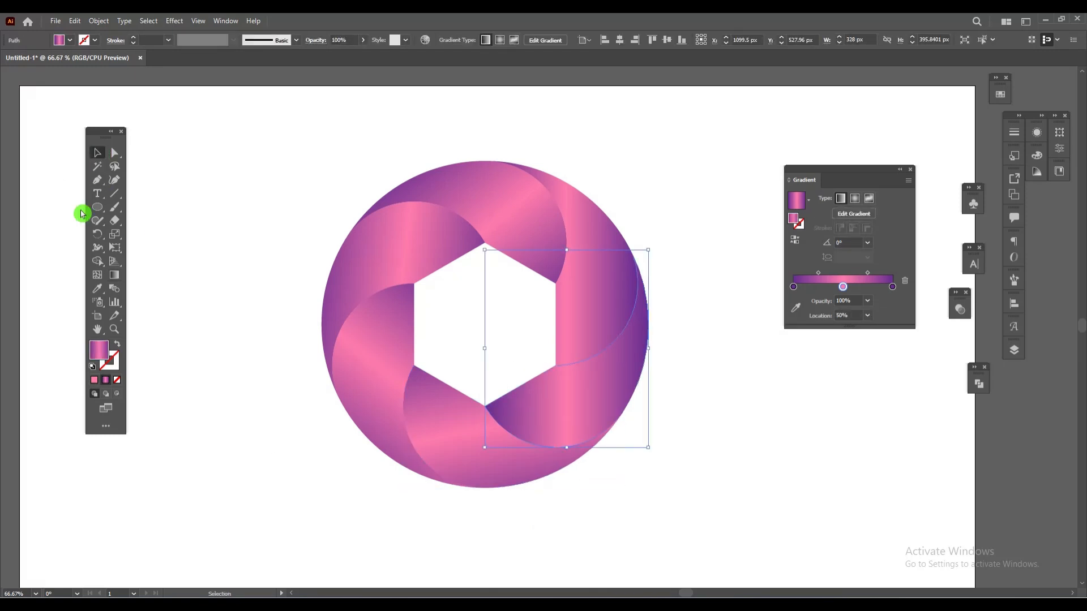
pyautogui.click(113, 280)
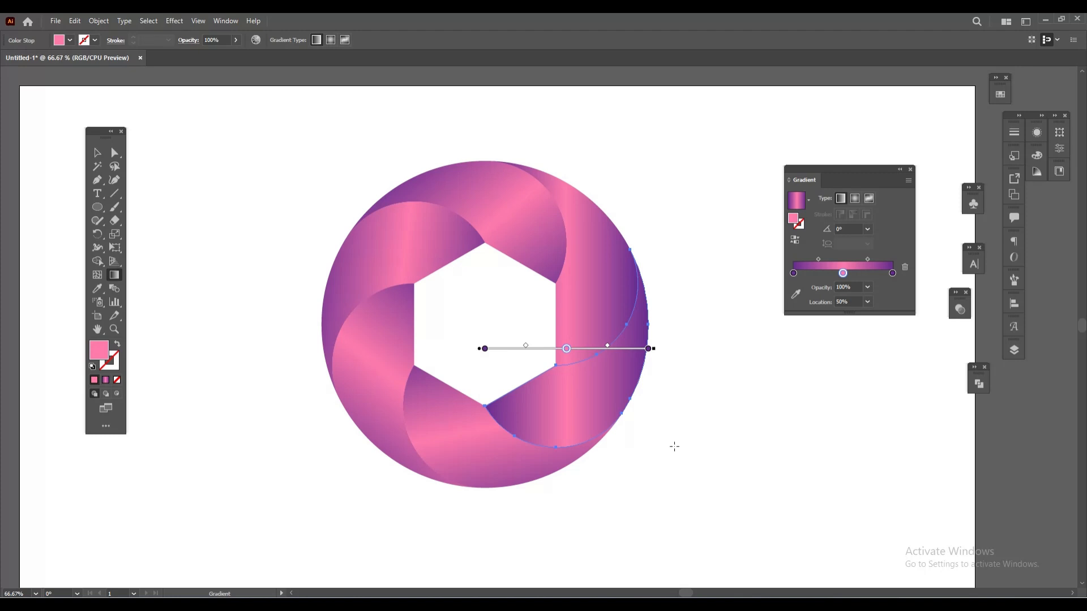
pyautogui.moveTo(661, 411)
pyautogui.mouseDown()
pyautogui.moveTo(502, 409)
pyautogui.moveTo(467, 384)
pyautogui.mouseUp()
pyautogui.click(97, 153)
pyautogui.click(249, 379)
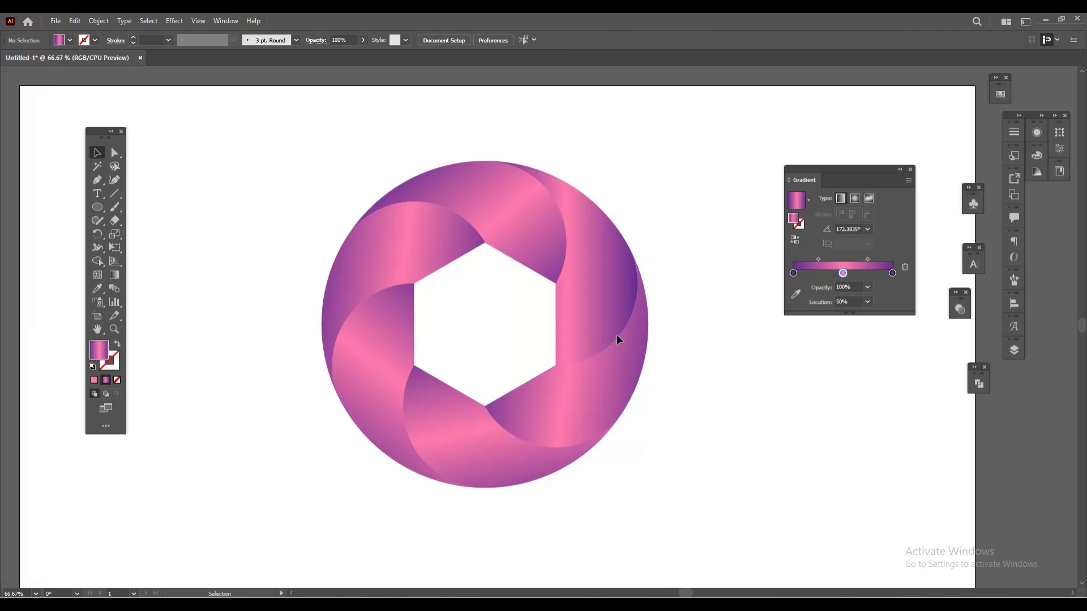
# Step: Redirect the upper-right blade's gradient so it runs diagonally down from outside the ring into the hexagon at about -124°
pyautogui.click(583, 307)
pyautogui.click(114, 275)
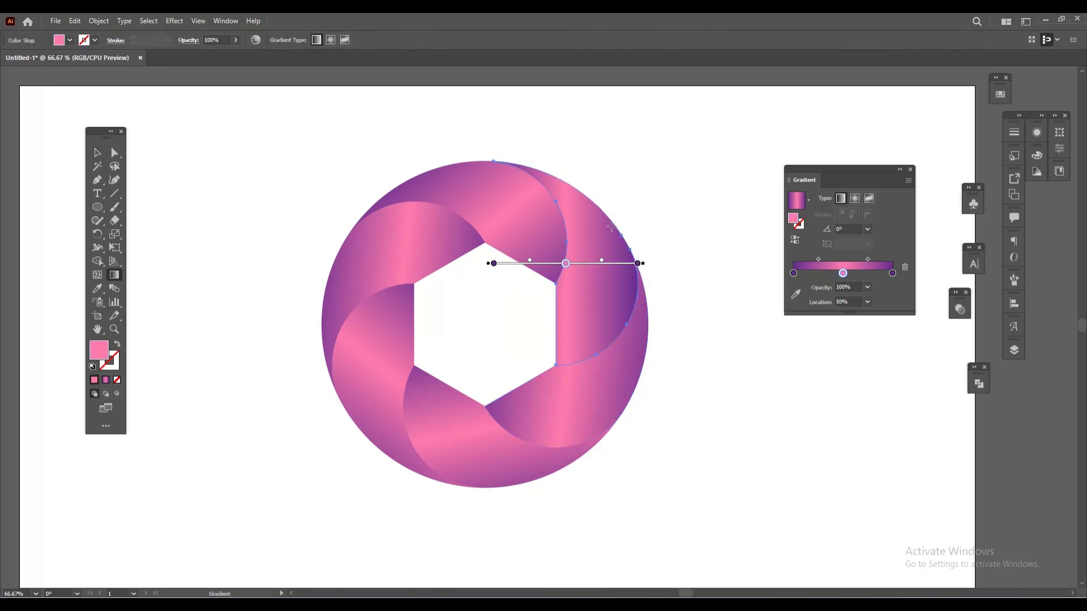
pyautogui.moveTo(604, 172)
pyautogui.mouseDown()
pyautogui.moveTo(574, 310)
pyautogui.moveTo(535, 355)
pyautogui.moveTo(497, 342)
pyautogui.mouseUp()
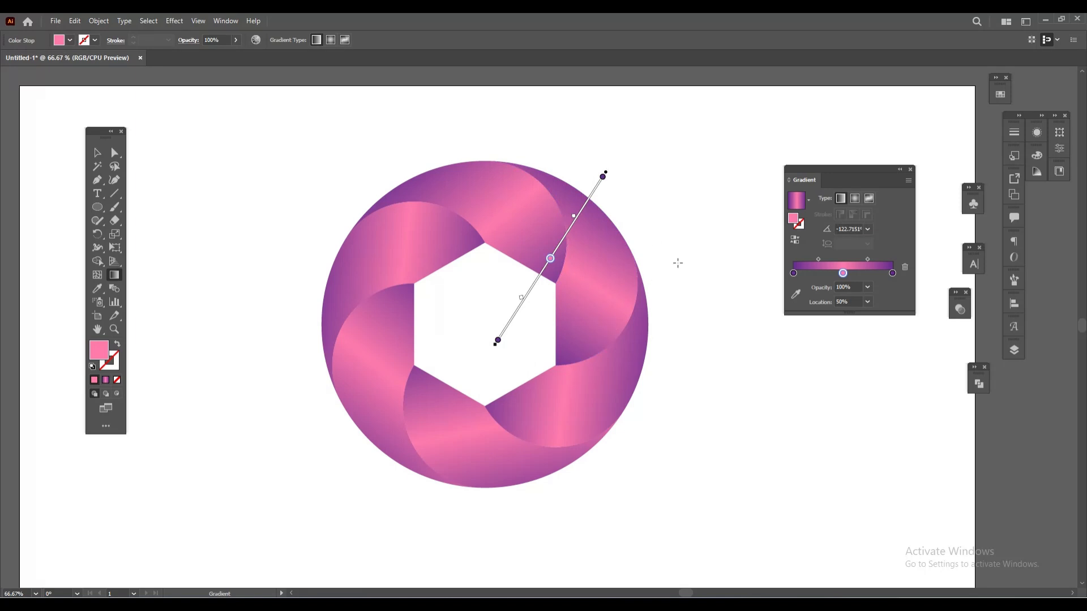
pyautogui.moveTo(625, 181)
pyautogui.mouseDown()
pyautogui.moveTo(519, 364)
pyautogui.moveTo(518, 399)
pyautogui.moveTo(542, 418)
pyautogui.mouseUp()
pyautogui.moveTo(616, 163)
pyautogui.mouseDown()
pyautogui.moveTo(626, 223)
pyautogui.moveTo(485, 388)
pyautogui.moveTo(475, 368)
pyautogui.mouseUp()
pyautogui.click(97, 152)
pyautogui.click(281, 386)
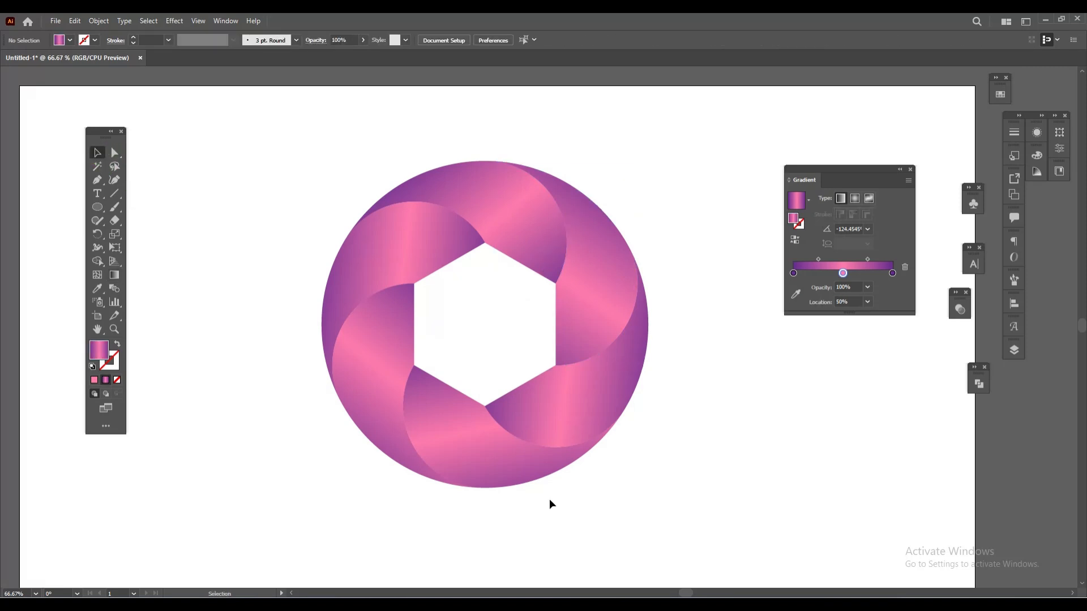
# Step: Readjust the top blade's gradient so it runs more steeply down into the hexagon at about -64°
pyautogui.click(490, 230)
pyautogui.click(114, 274)
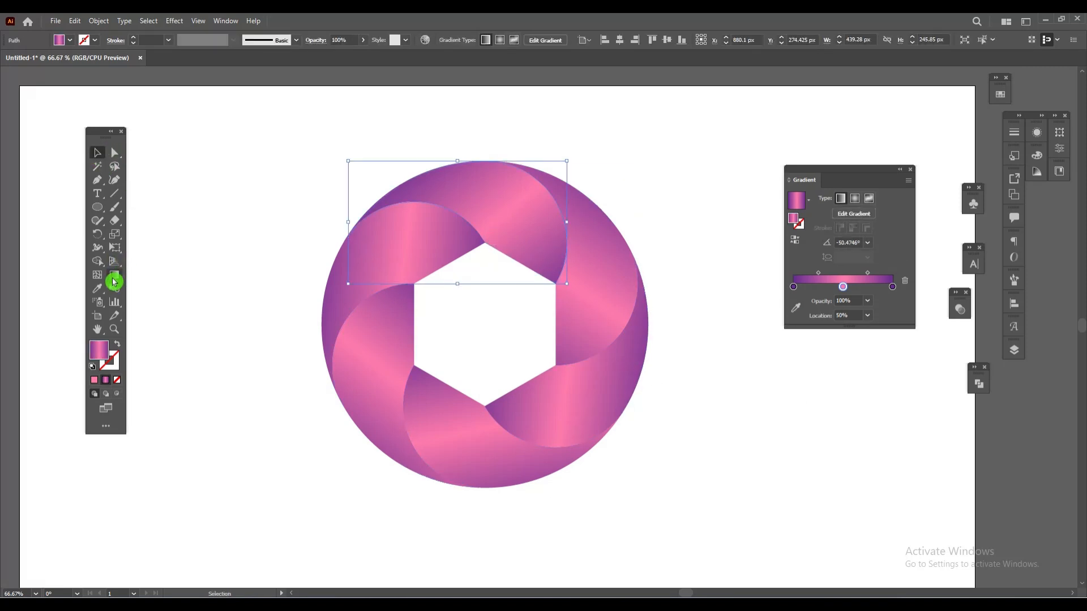
pyautogui.moveTo(447, 136); pyautogui.dragTo(567, 340)
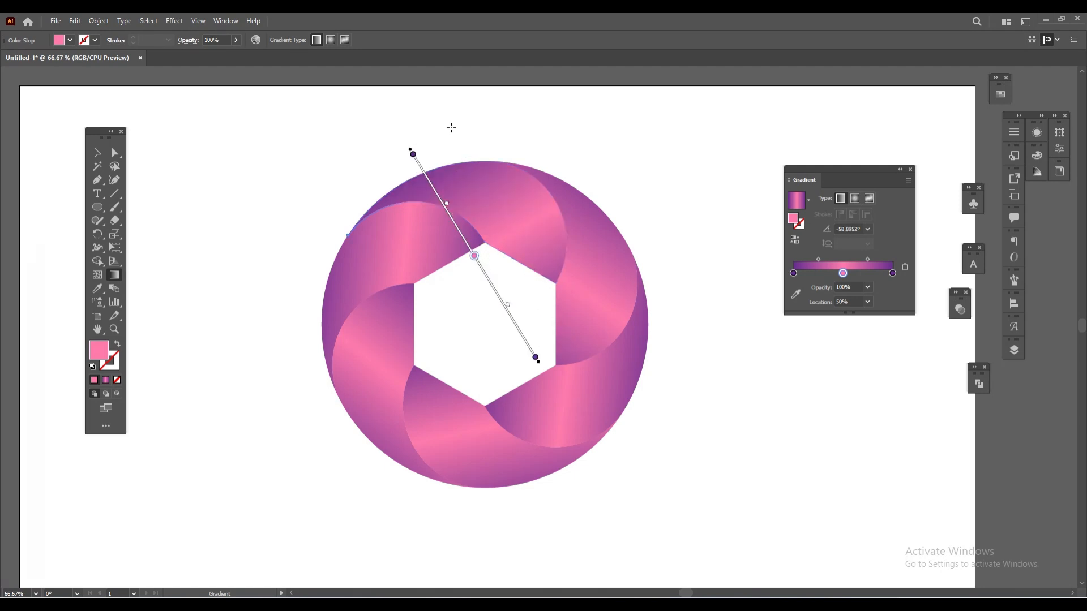
pyautogui.moveTo(443, 117); pyautogui.dragTo(554, 348)
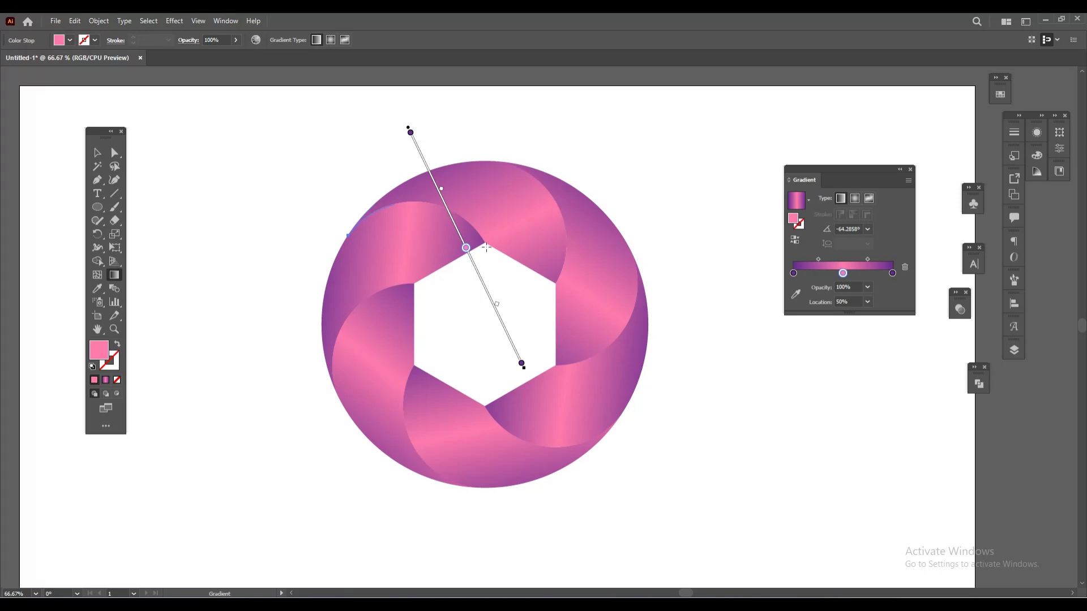
pyautogui.click(97, 153)
pyautogui.click(321, 433)
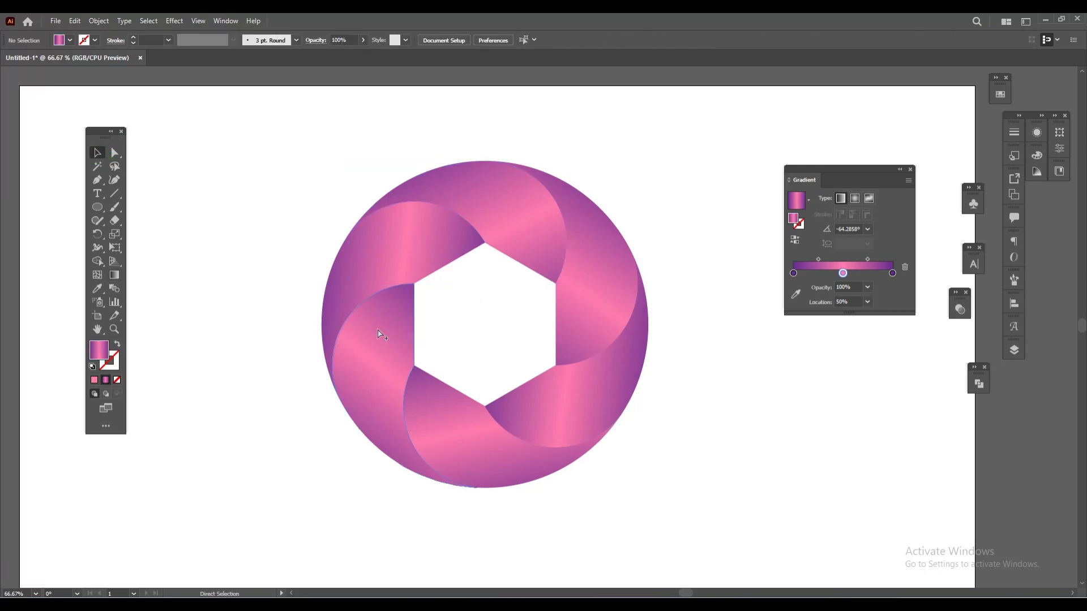
# Step: Select all the blades of the ring and group them into one object
pyautogui.scroll(-1, 380, 334)
pyautogui.hscroll(3, 433, 301)
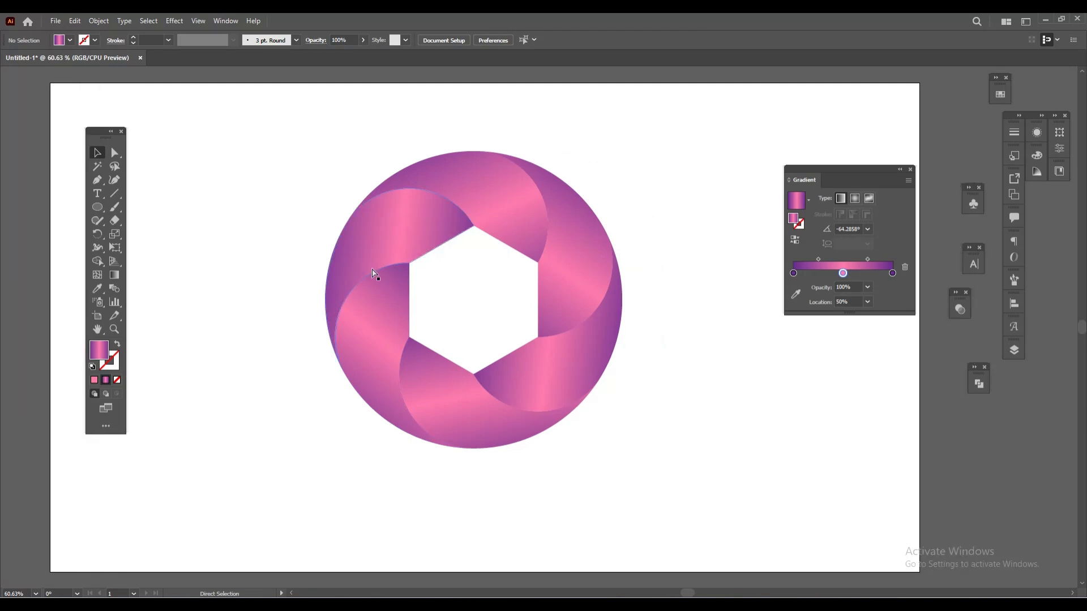
pyautogui.moveTo(219, 142); pyautogui.dragTo(633, 460)
pyautogui.click(111, 36)
pyautogui.click(98, 21)
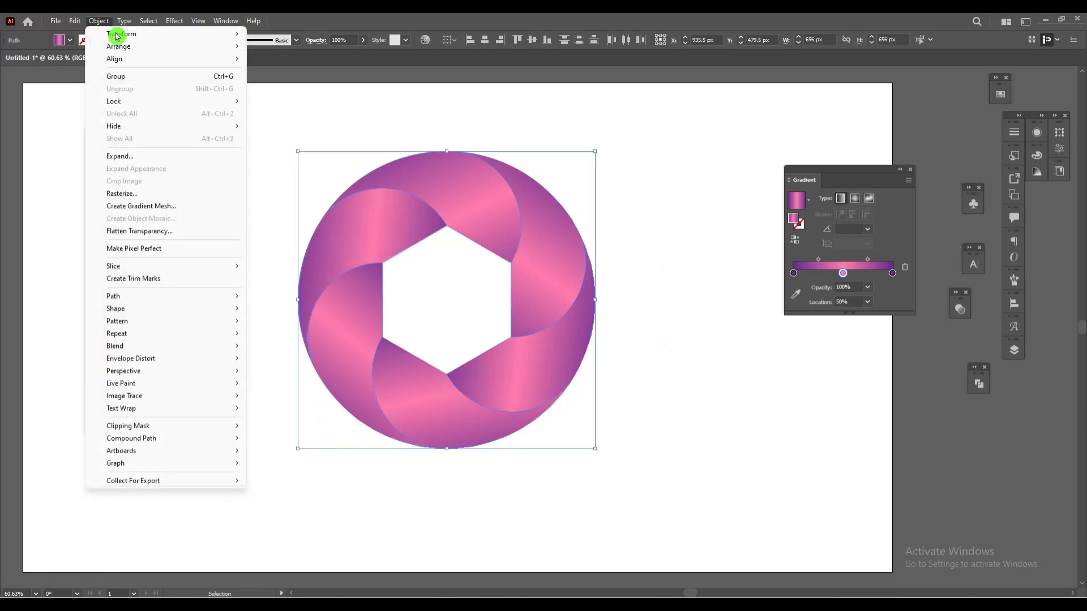
pyautogui.click(161, 77)
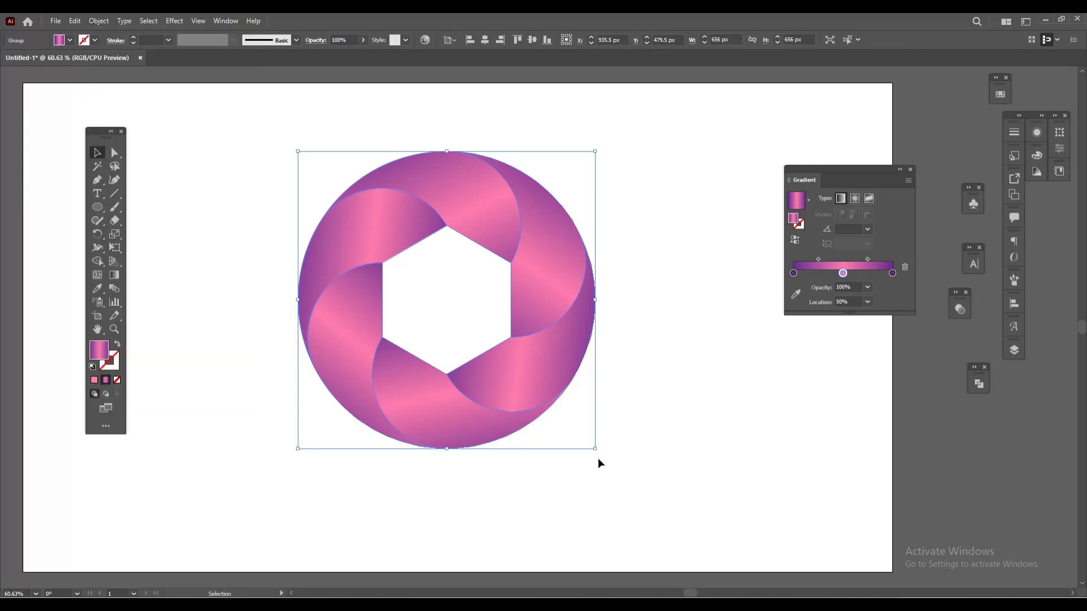
# Step: Scale the grouped logo down proportionally to about 479 px wide and move it slightly lower on the artboard
pyautogui.moveTo(596, 452); pyautogui.dragTo(555, 410)
pyautogui.moveTo(487, 377); pyautogui.dragTo(487, 404)
pyautogui.click(709, 407)
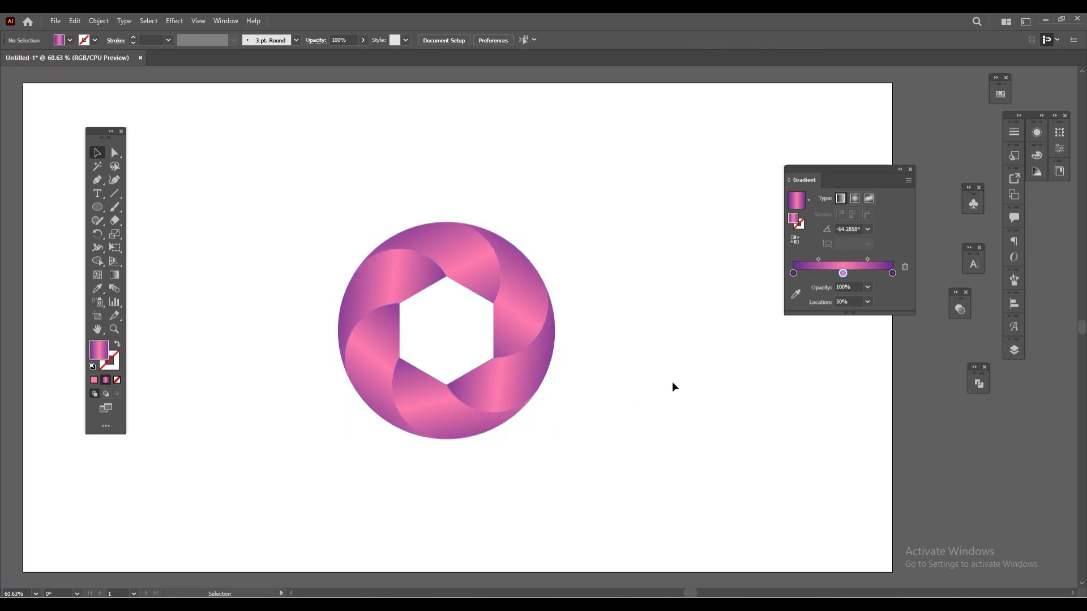
# Step: Centre the grouped logo horizontally and vertically on the artboard, leaving it deselected
pyautogui.hscroll(-1, 672, 383)
pyautogui.click(492, 381)
pyautogui.click(485, 41)
pyautogui.click(532, 40)
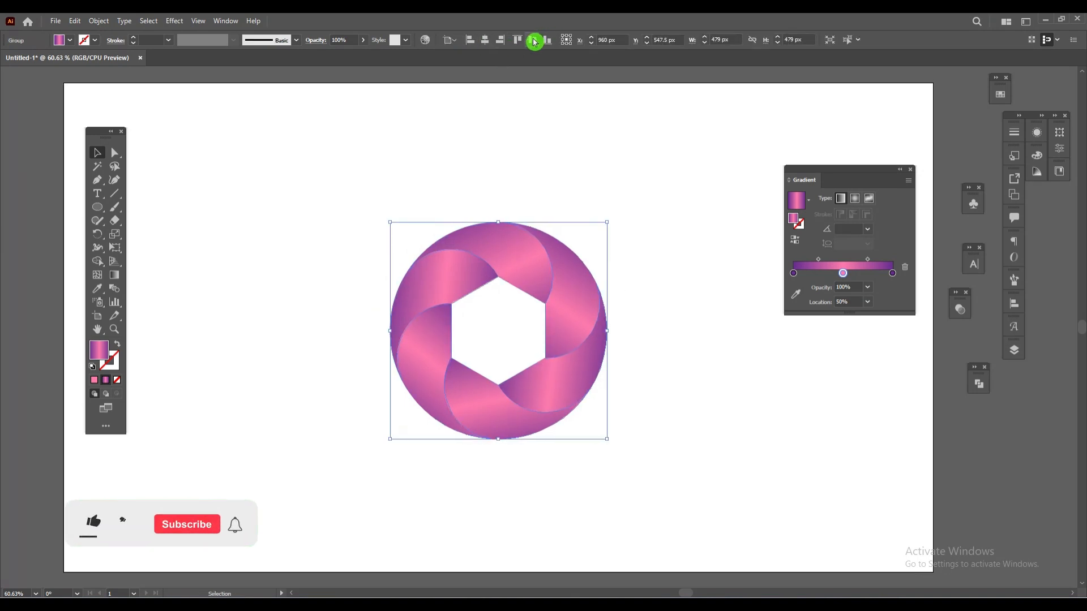
pyautogui.click(643, 288)
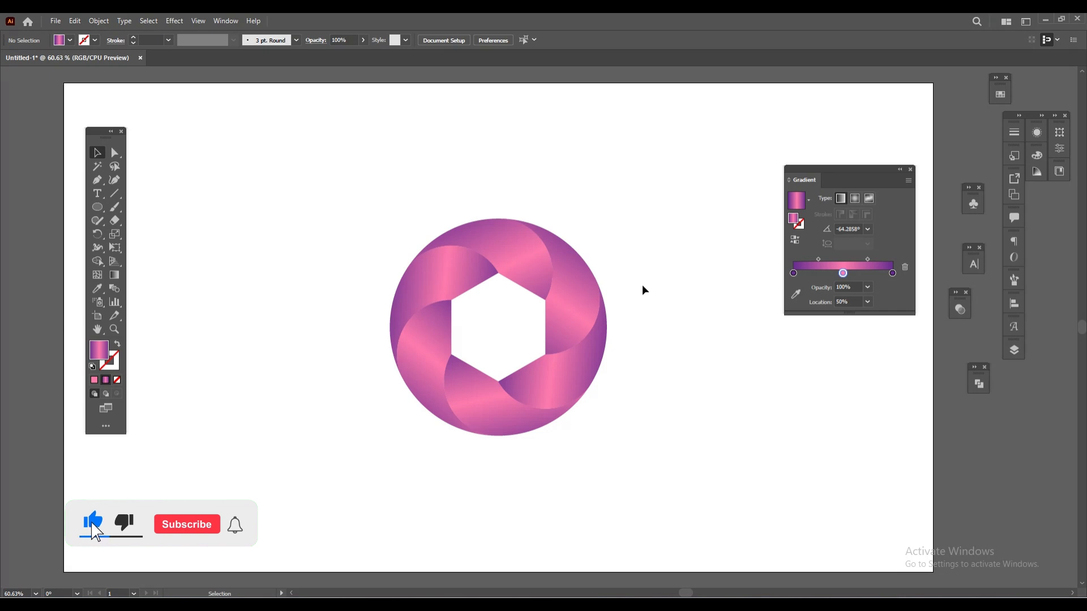